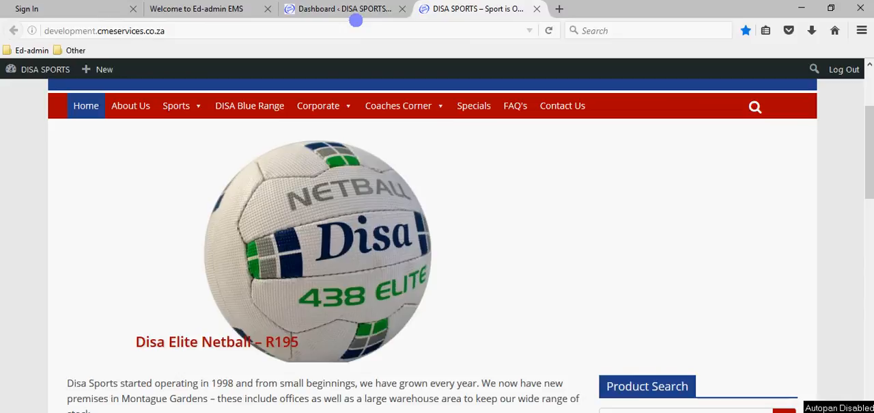
Open the site's media library in the WordPress admin and permanently delete the portrait image img005.jpg
left_click(349, 7)
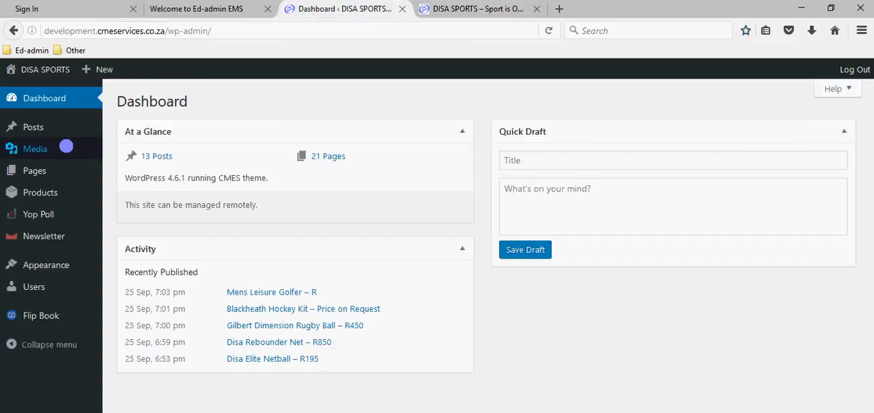
mouse_move(35, 148)
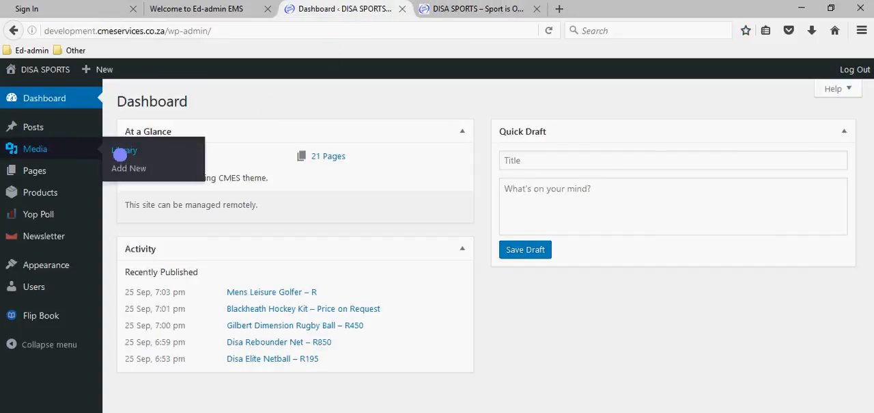
left_click(124, 149)
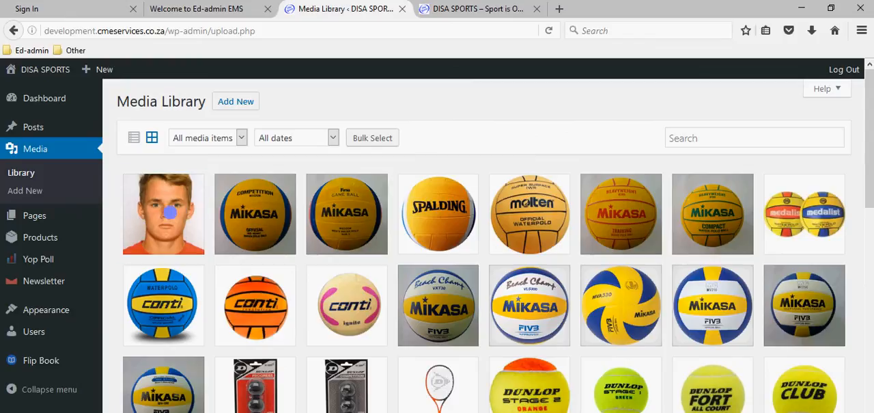
left_click(169, 213)
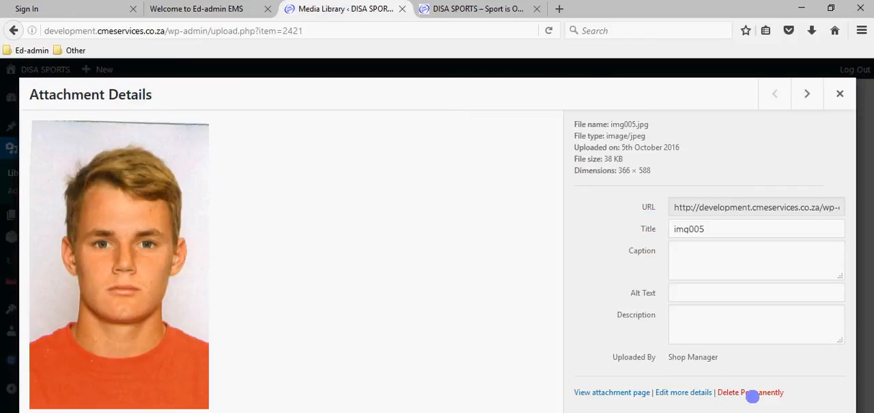
left_click(752, 393)
left_click(424, 232)
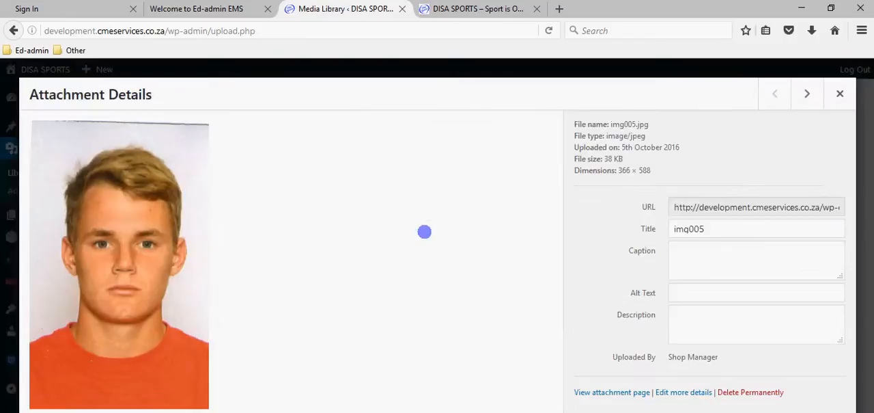
Browse the media library for the Kookaburra cricket bat specials banner and view its attachment details
scroll(425, 229, "down", 5)
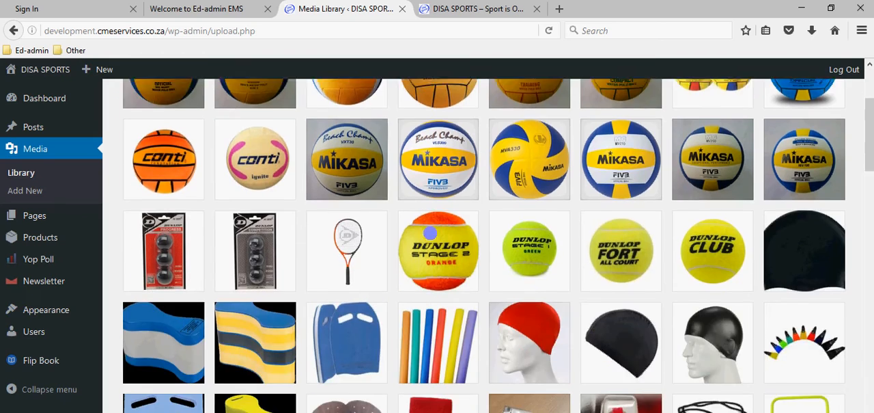
scroll(430, 233, "down", 10)
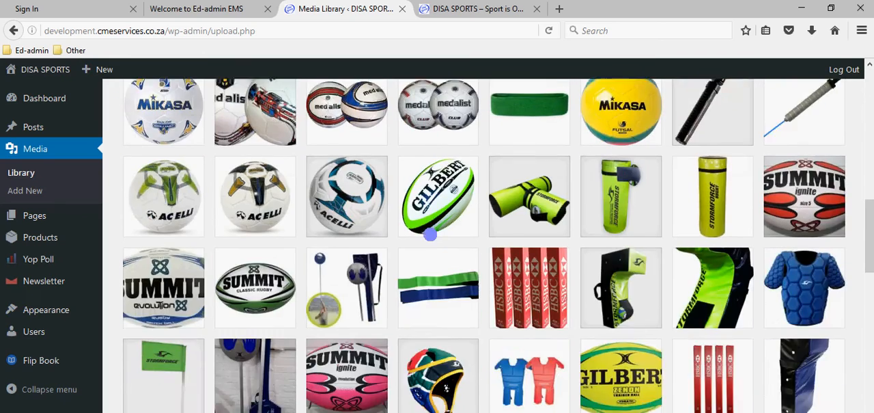
scroll(431, 234, "down", 8)
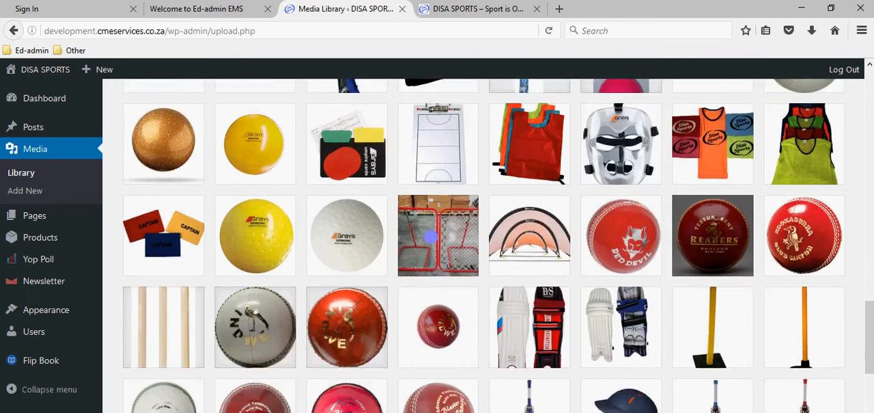
scroll(431, 236, "down", 5)
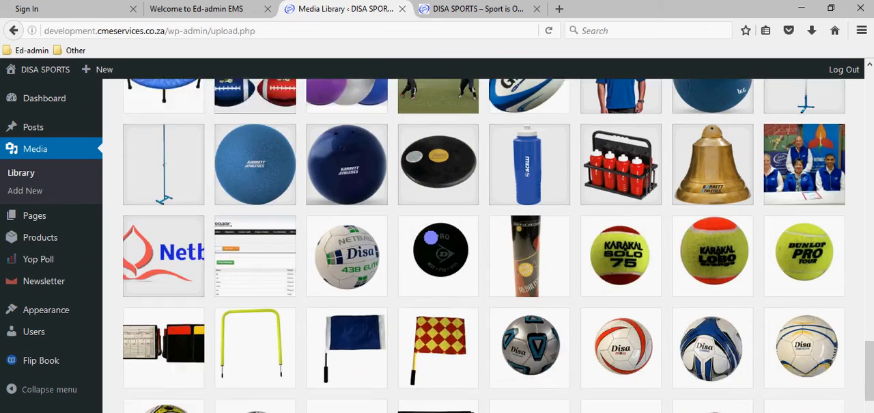
scroll(431, 237, "down", 10)
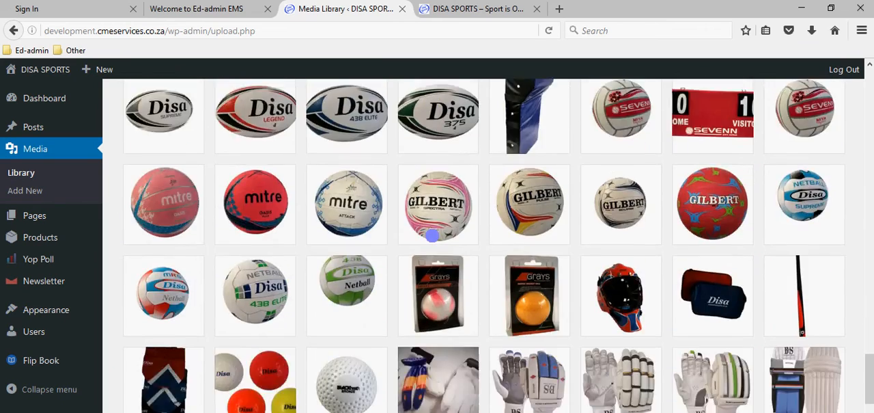
scroll(432, 235, "down", 10)
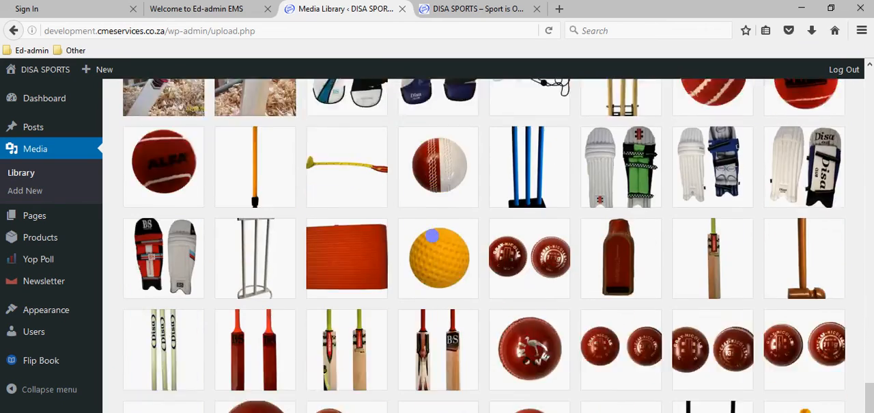
scroll(431, 235, "down", 8)
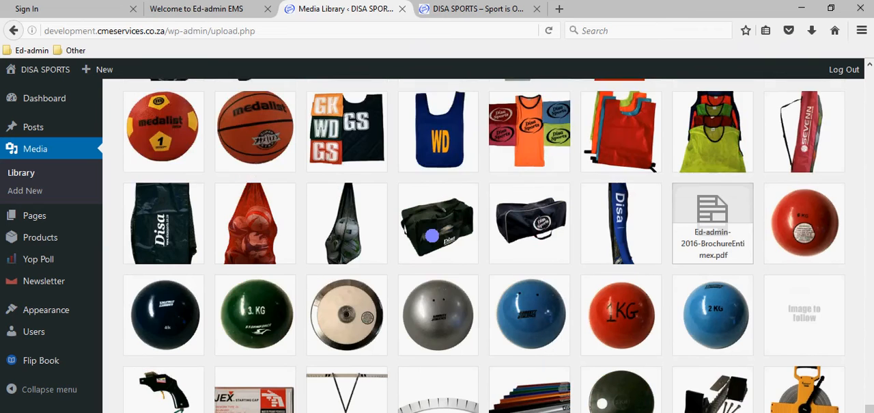
scroll(432, 235, "down", 8)
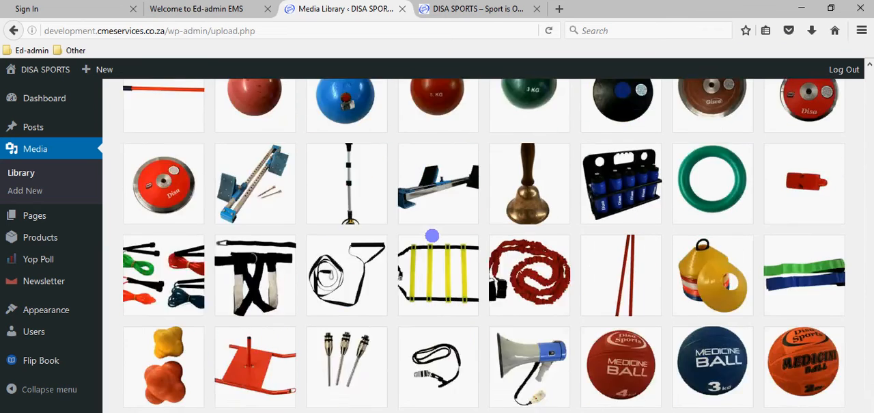
scroll(432, 235, "down", 5)
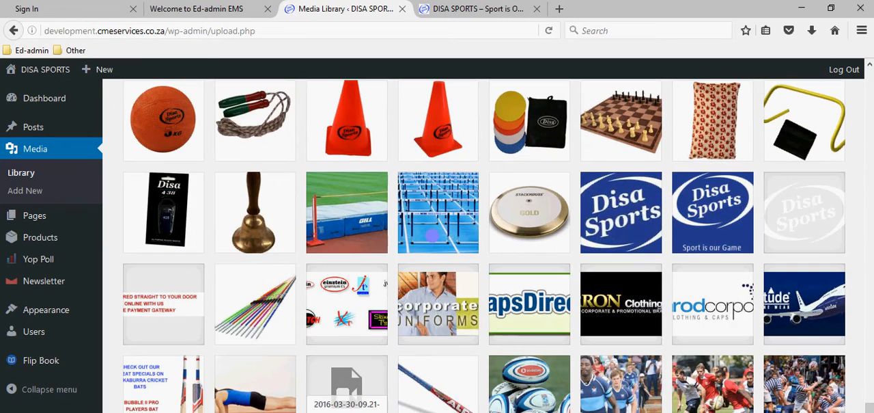
left_click(146, 406)
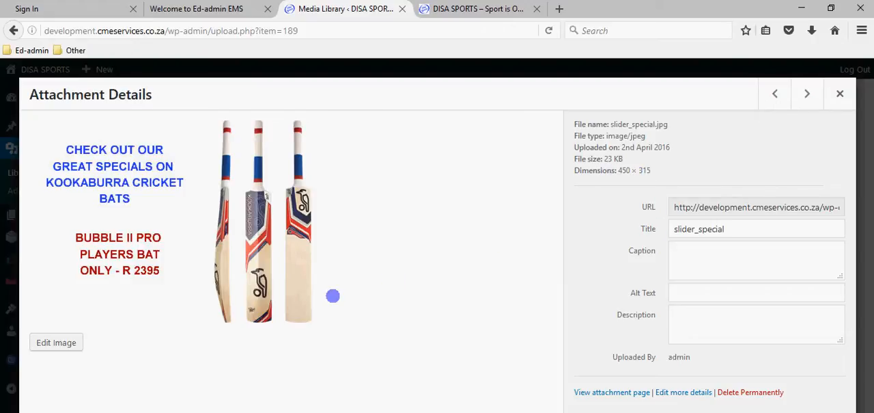
left_click(843, 93)
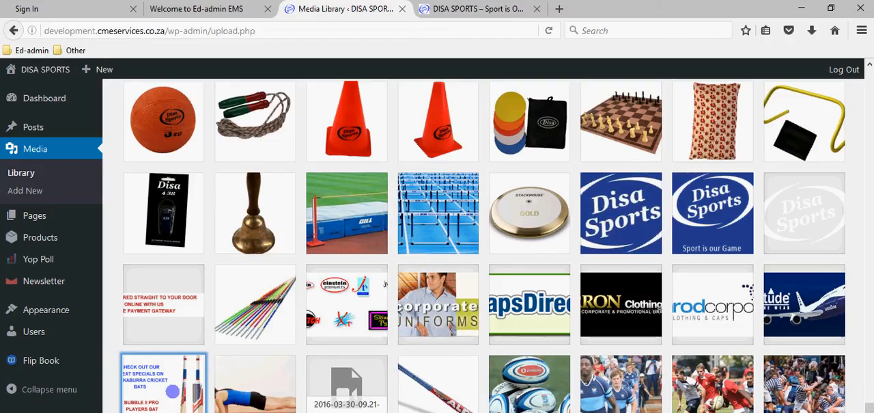
Copy the full file URL of slider_special.jpg from its attachment details and return to the media library
left_click(165, 393)
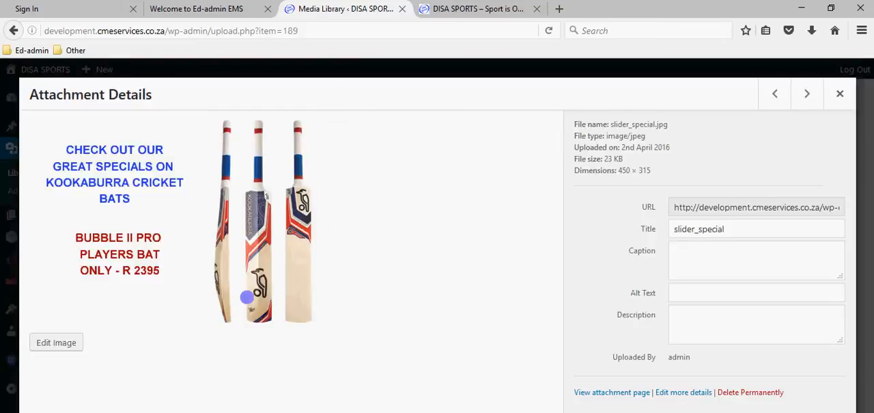
left_click(676, 207)
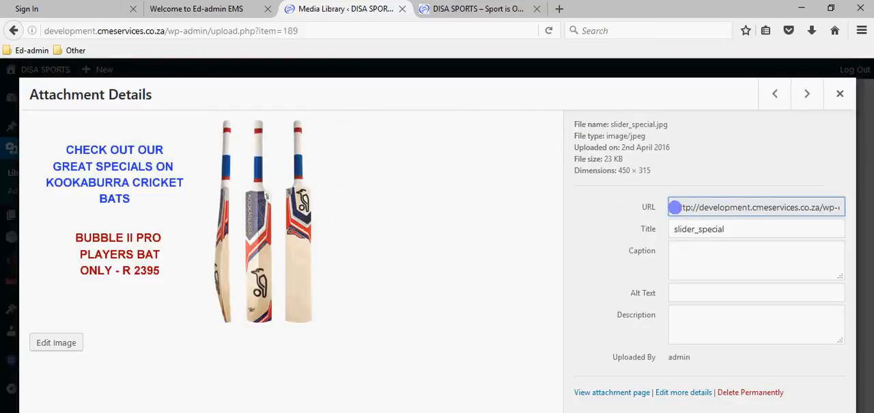
left_click_drag(674, 207, 842, 207)
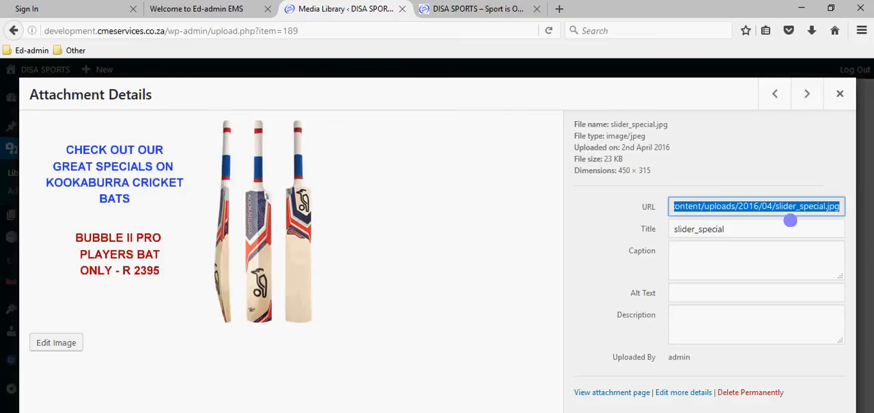
left_click(770, 207)
left_click_drag(697, 206, 622, 213)
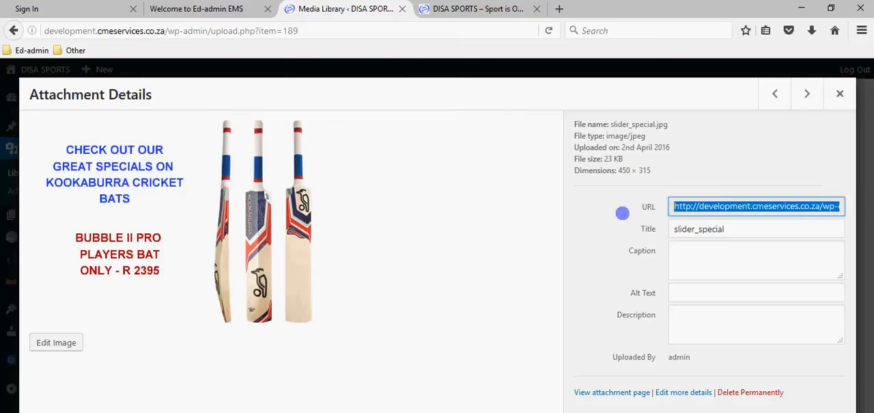
left_click(693, 205)
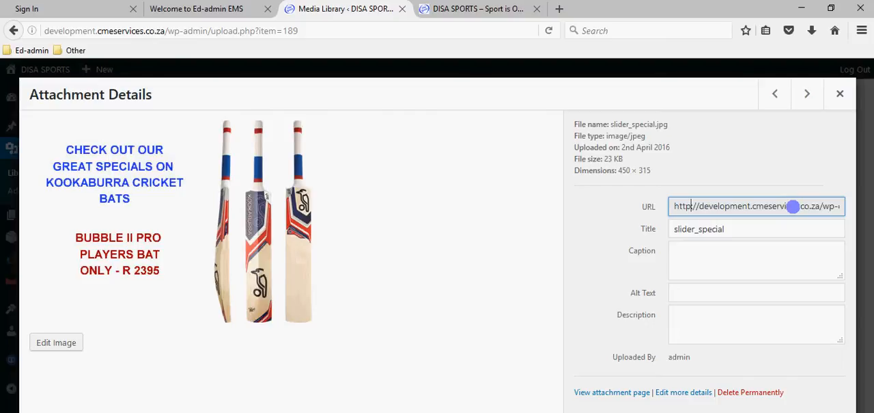
right_click(762, 203)
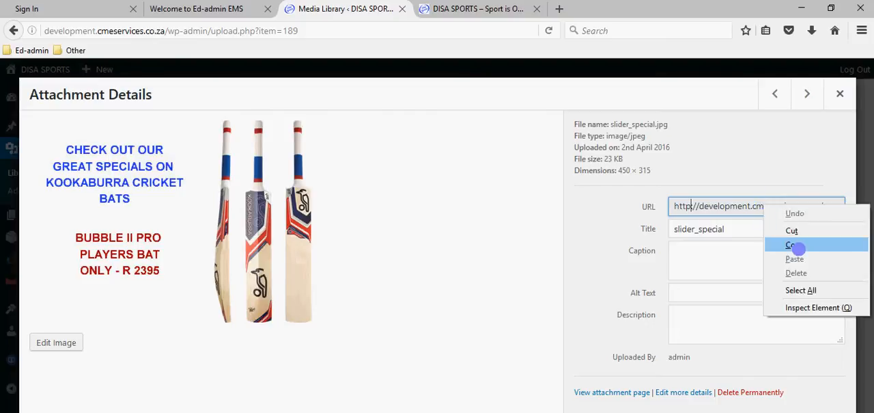
left_click(798, 244)
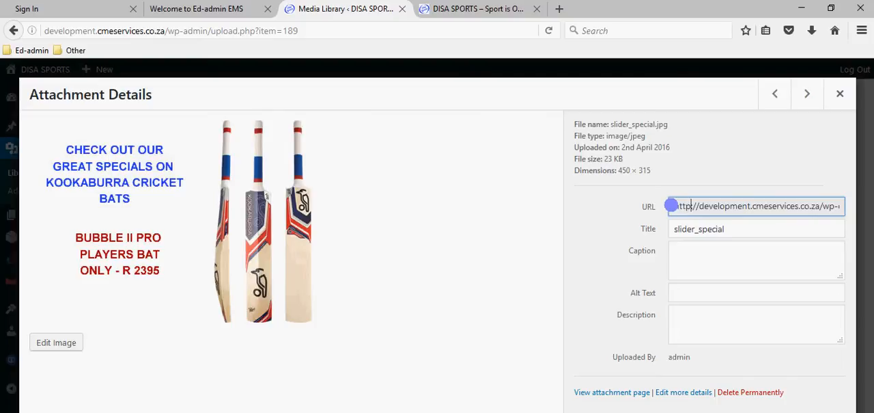
left_click_drag(671, 205, 851, 215)
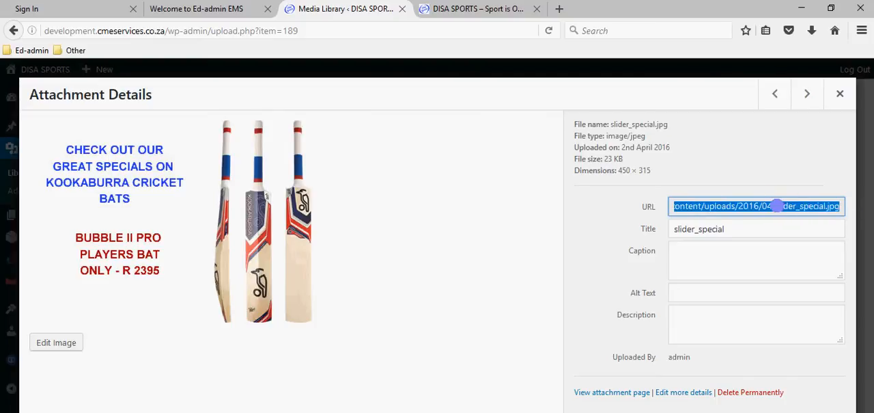
right_click(776, 205)
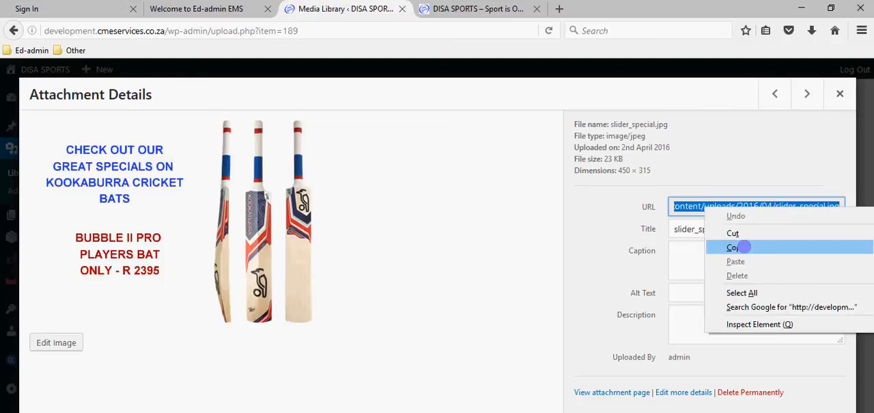
left_click(743, 247)
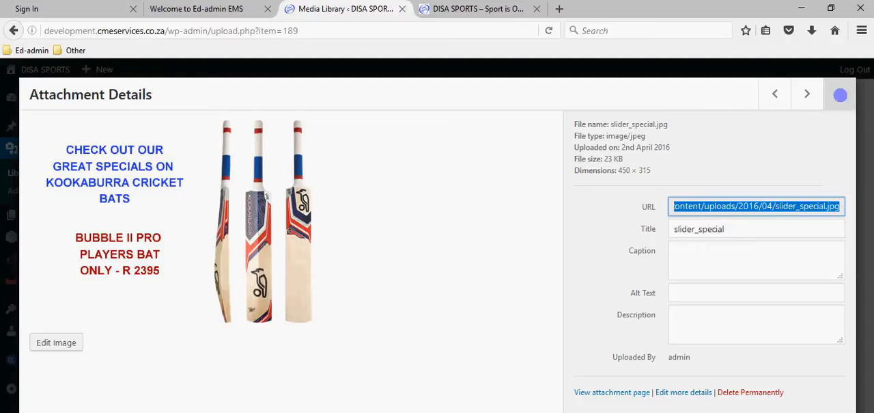
left_click(840, 95)
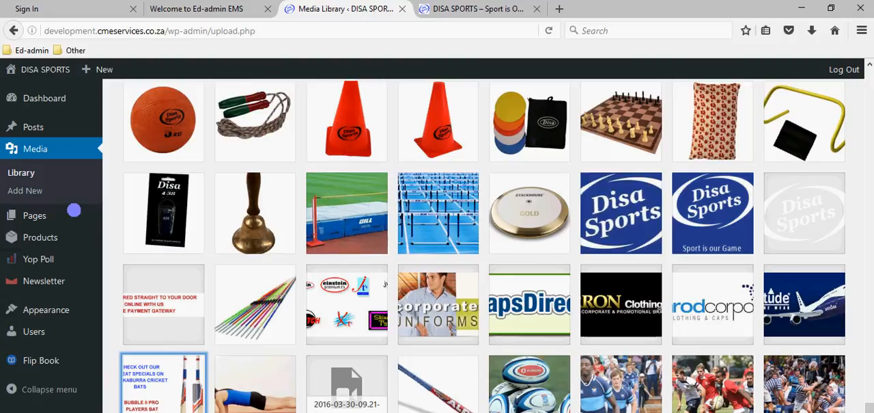
Go to the Widgets page and expand the Text widget in the Front Page: Area beside slider section
mouse_move(50, 312)
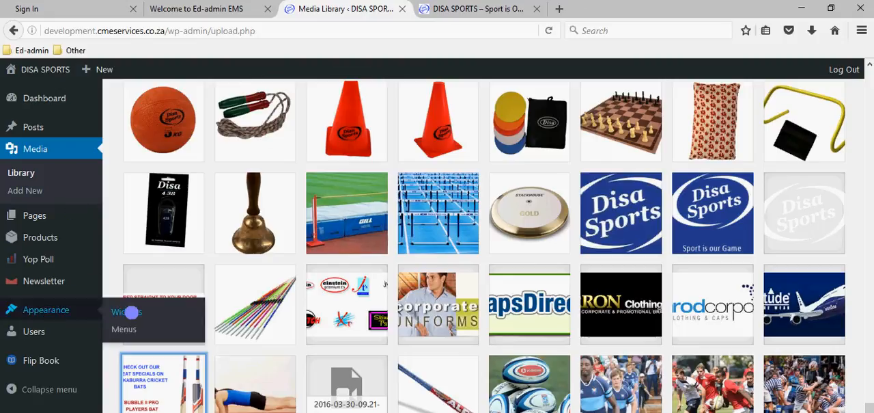
left_click(131, 312)
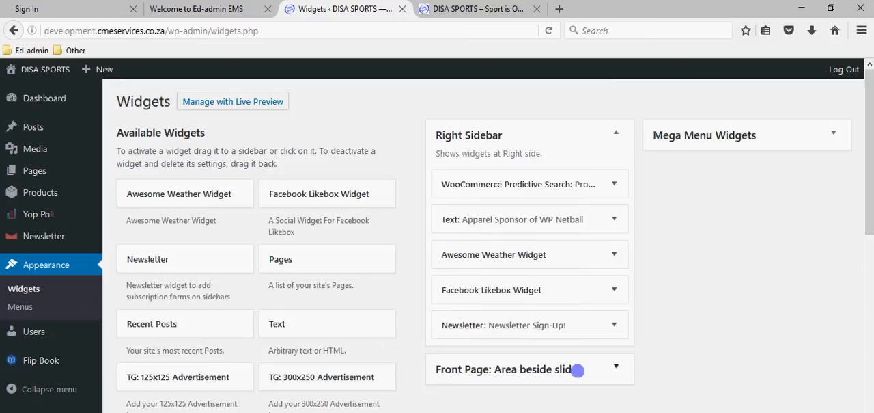
left_click(525, 8)
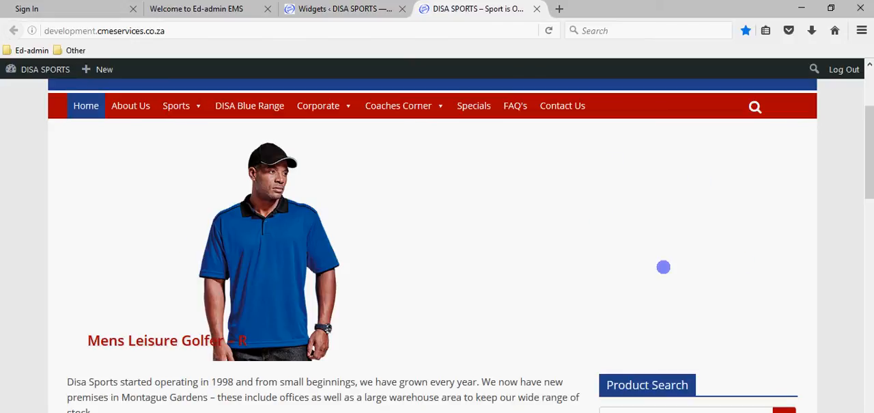
left_click(351, 9)
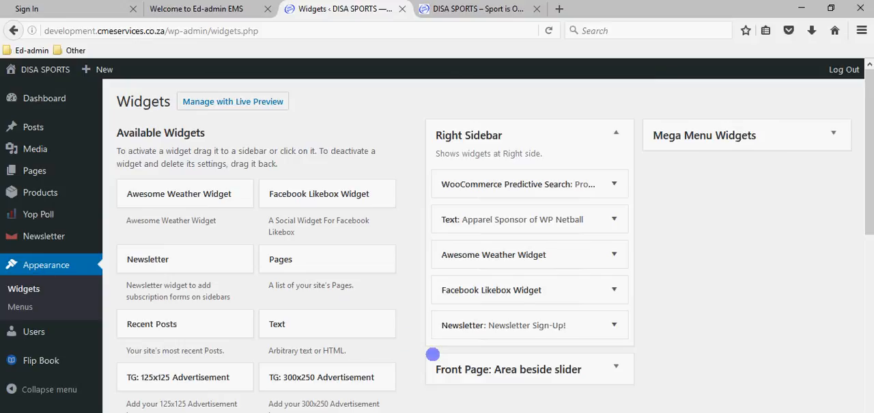
left_click(618, 367)
scroll(636, 354, "down", 3)
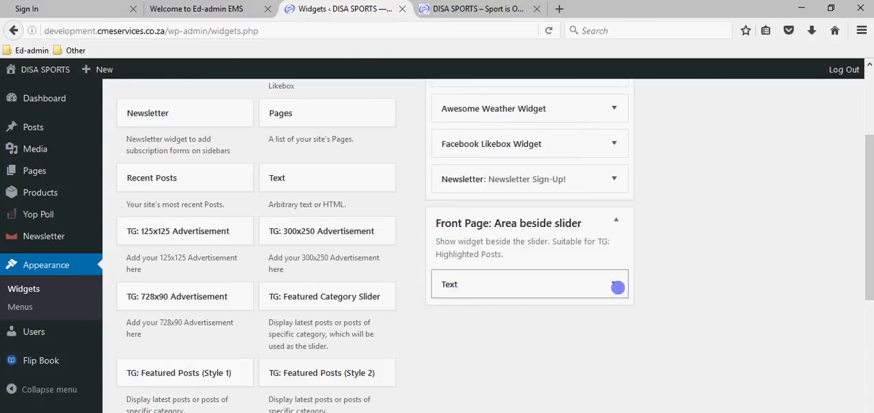
left_click(615, 282)
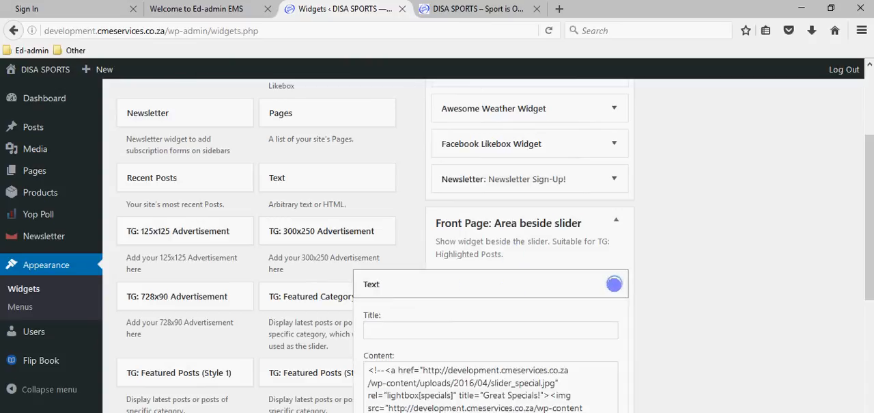
scroll(615, 273, "down", 2)
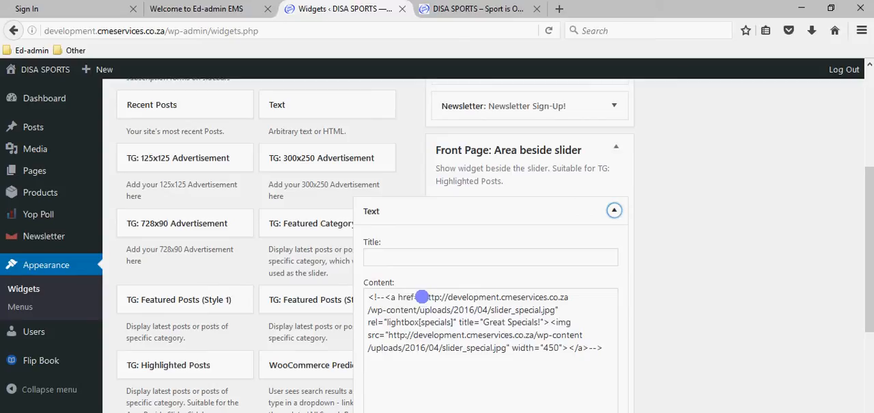
Replace the image source URL in the Text widget's content with the copied slider_special.jpg URL
left_click_drag(423, 296, 553, 312)
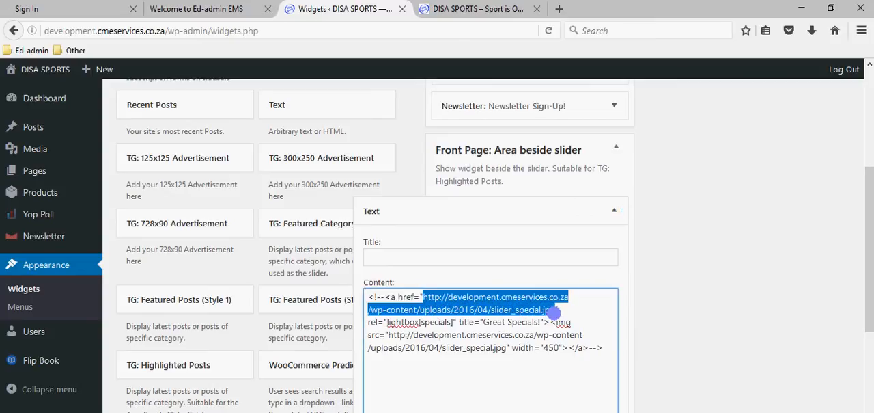
left_click(428, 298)
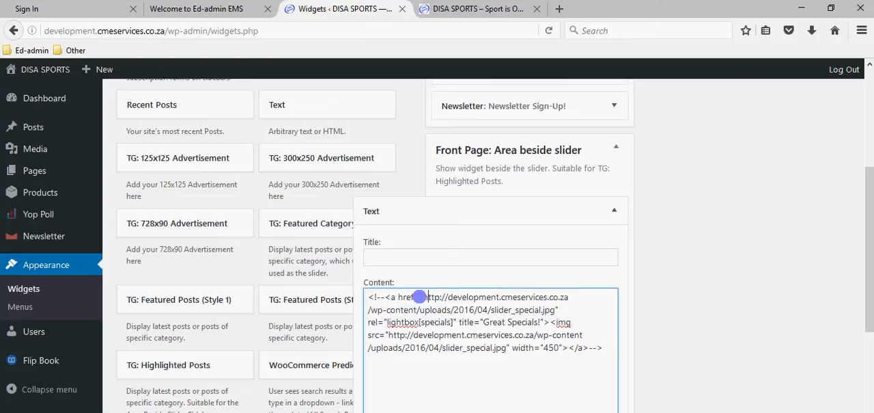
left_click_drag(420, 297, 553, 312)
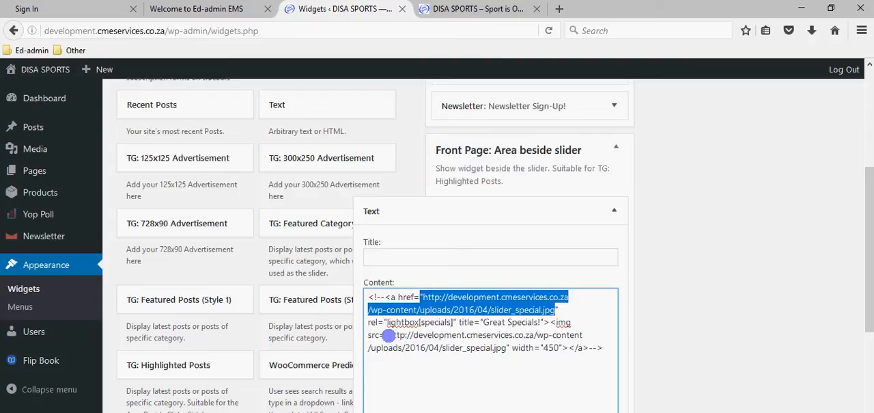
left_click_drag(389, 336, 509, 350)
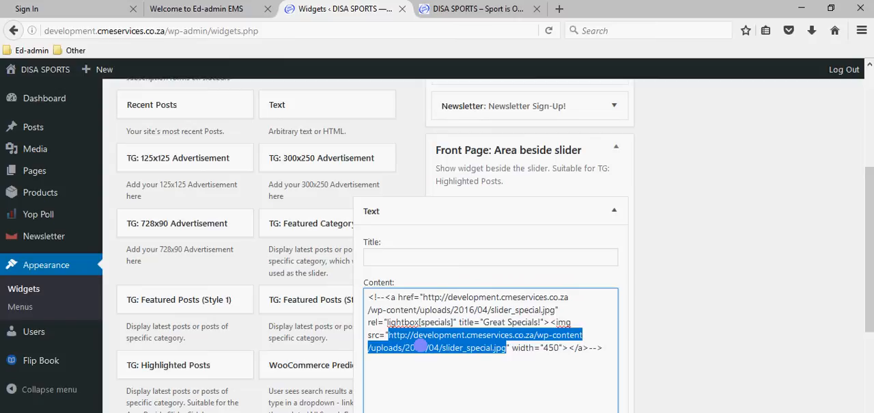
key("Delete")
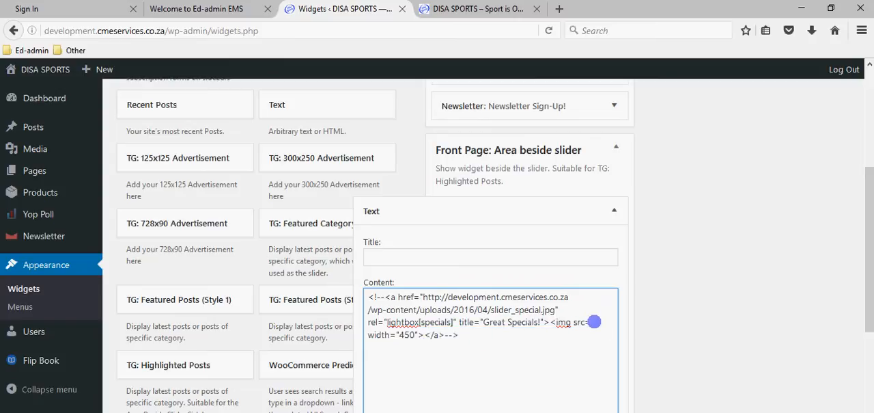
right_click(595, 321)
left_click(623, 326)
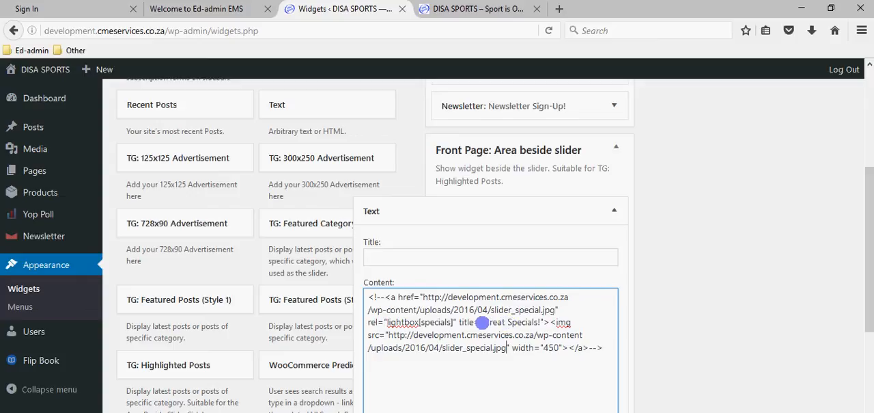
Remove the HTML comment marks around the specials link code in the Text widget and save the widget
left_click_drag(483, 323, 536, 322)
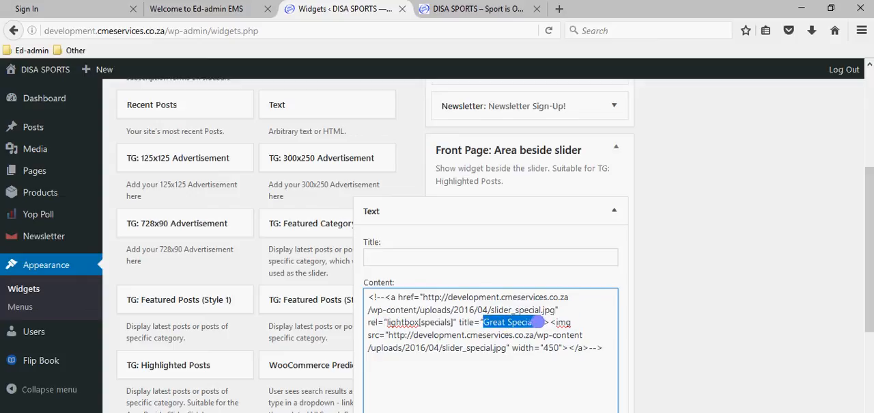
left_click(515, 328)
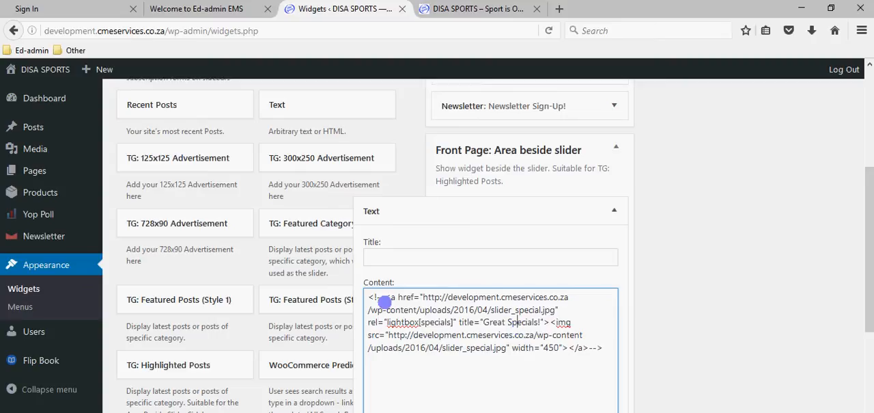
mouse_move(385, 296)
left_mouse_down()
mouse_move(367, 295)
mouse_move(381, 296)
left_mouse_up()
left_click(383, 297)
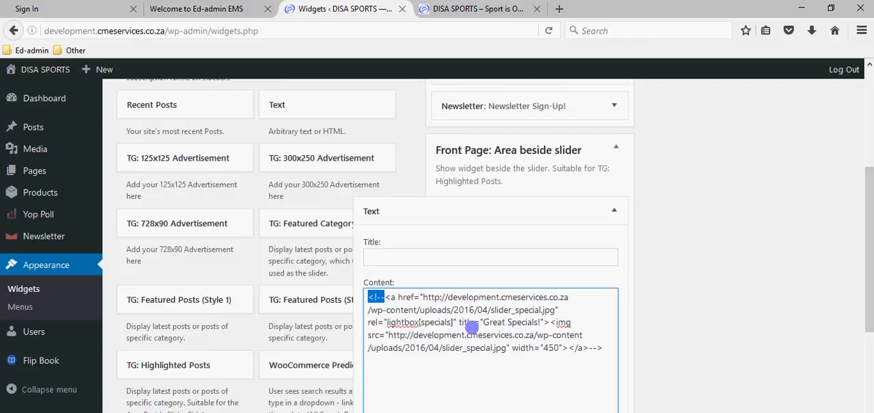
left_click(479, 9)
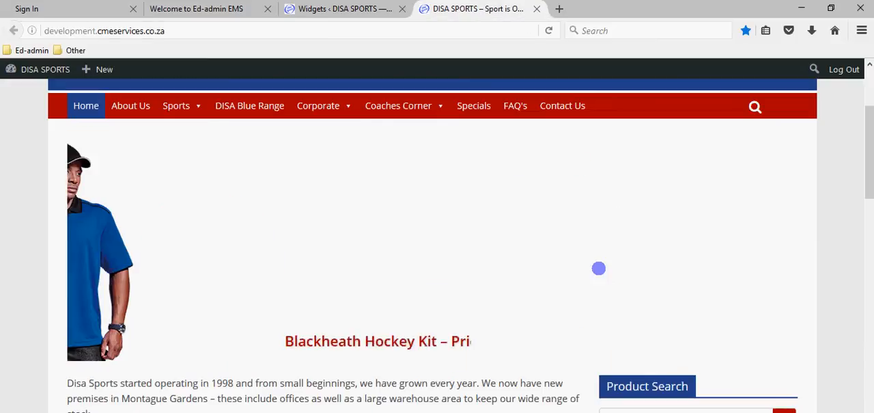
left_click(343, 9)
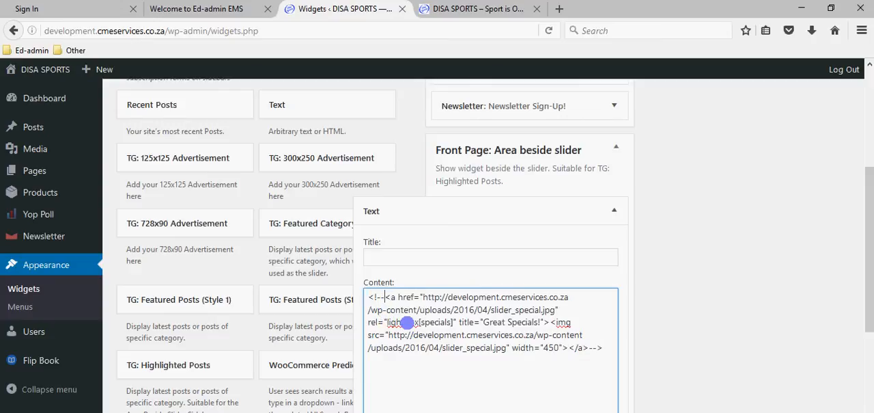
key("BackSpace")
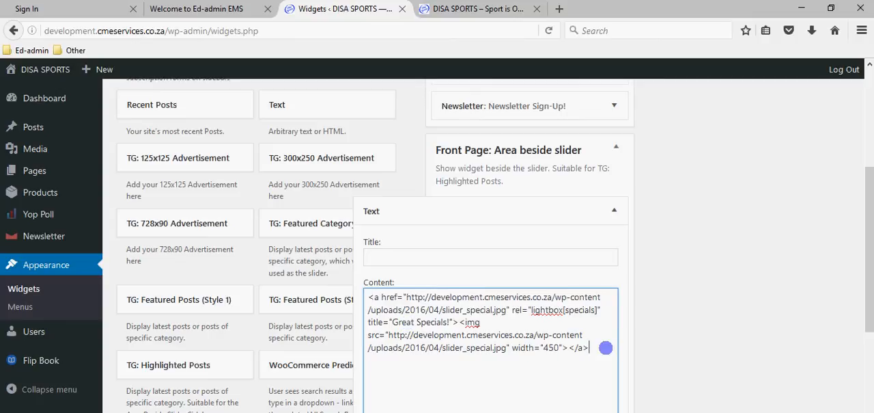
scroll(549, 333, "down", 5)
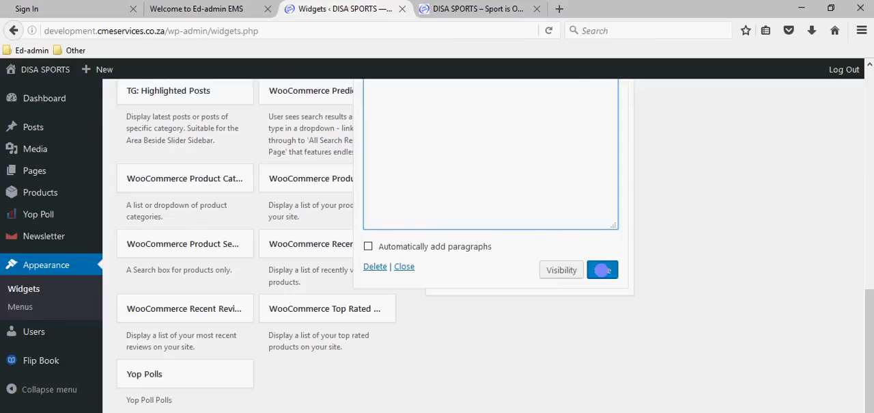
left_click(602, 270)
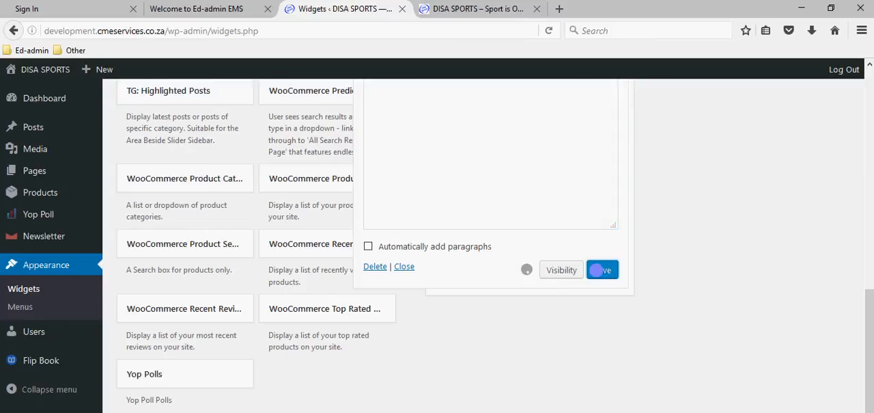
Reload the DISA SPORTS home page, view the specials banner beside the slider enlarged in its lightbox, and close it
left_click(461, 8)
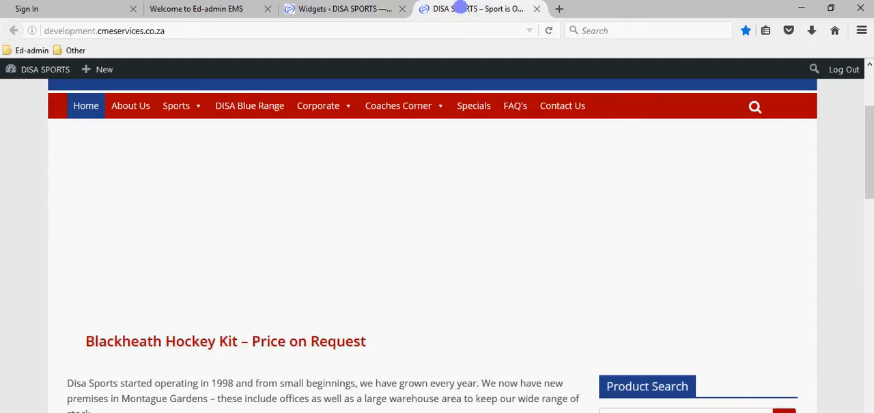
scroll(283, 160, "up", 3)
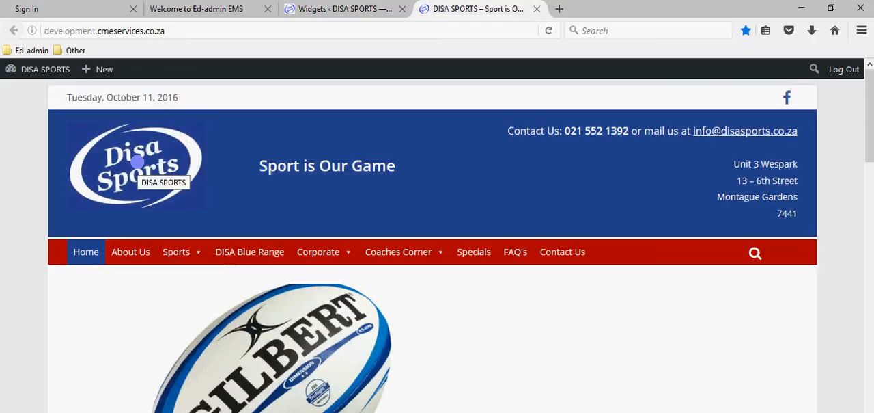
left_click(122, 161)
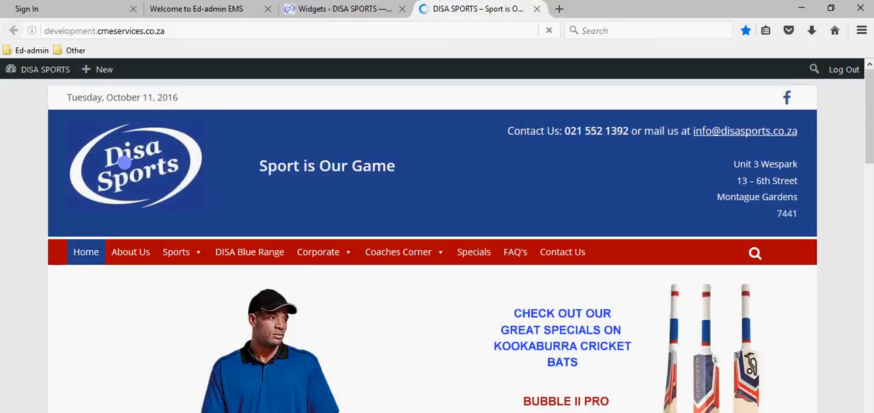
scroll(533, 273, "down", 5)
scroll(623, 247, "up", 3)
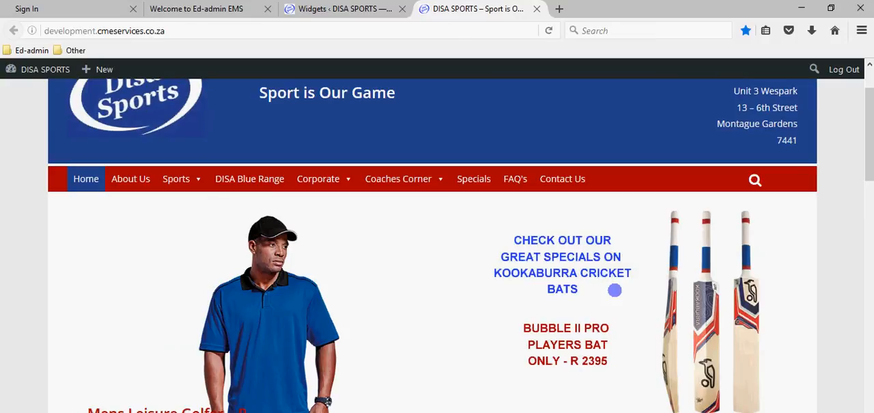
left_click(617, 294)
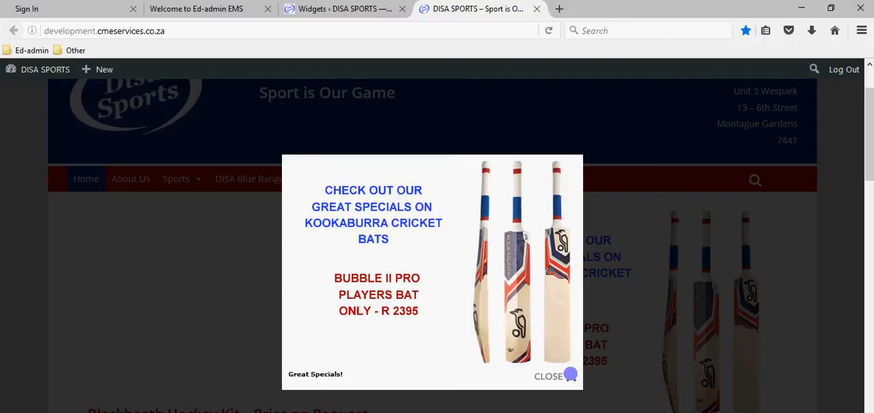
left_click(571, 375)
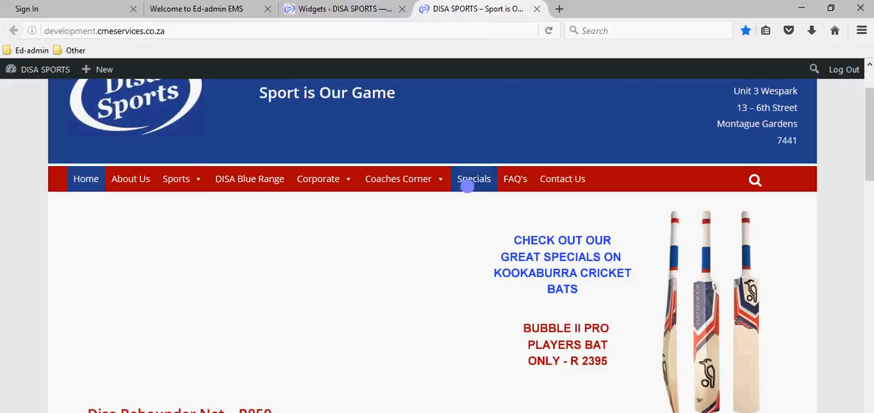
Copy the full HTML code from the Text widget's content into a new Notepad document
left_click(338, 12)
scroll(411, 210, "up", 7)
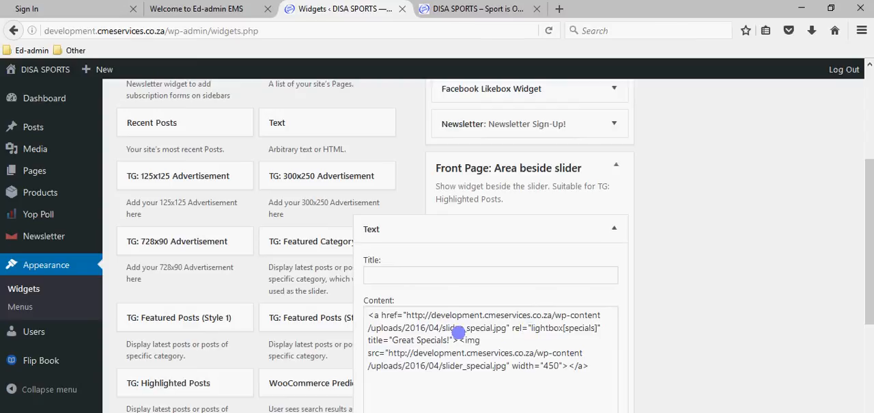
left_click_drag(393, 340, 449, 343)
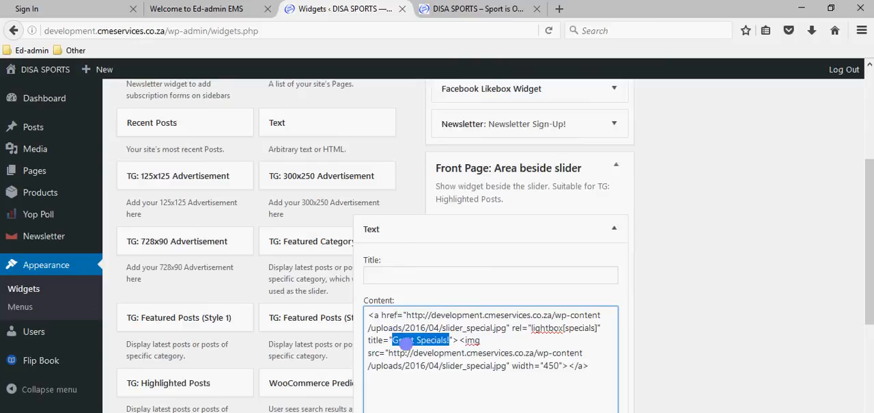
left_click(414, 352)
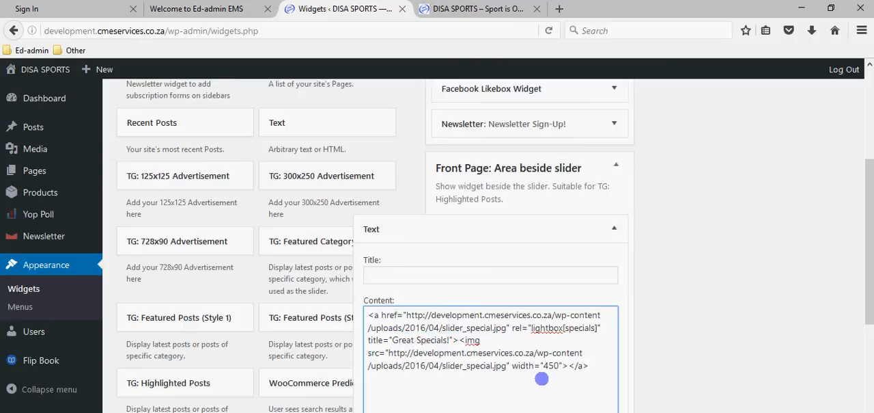
left_click_drag(591, 369, 361, 315)
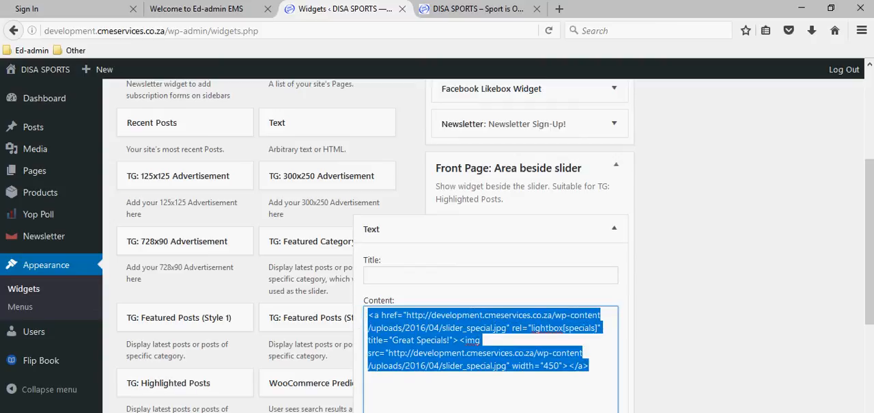
key("super")
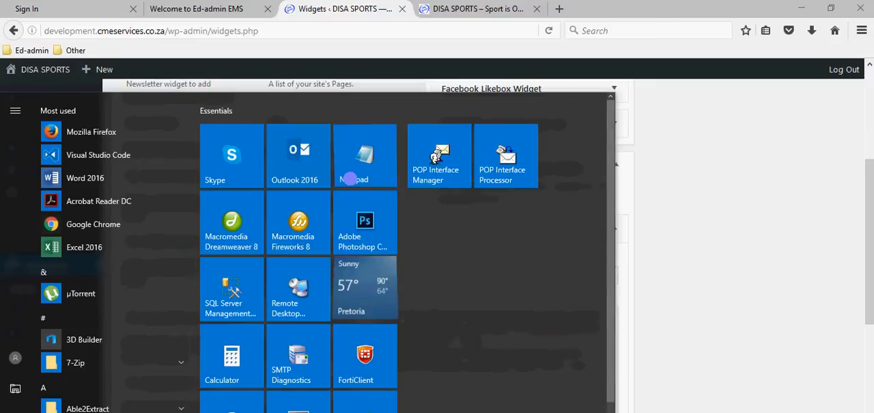
left_click(350, 177)
type("<a href=\"http://development.cmeservices.co.za/wp-content/uploads/2016/04/slider_special.jpg\" rel=\"lightbox[specials]\" title=\"Great Specials\"><img src=\"http://development.cmeservices.co.za/wp-content/uploads/2016/04/slider_special.jpg\" width=\"450\"></a>")
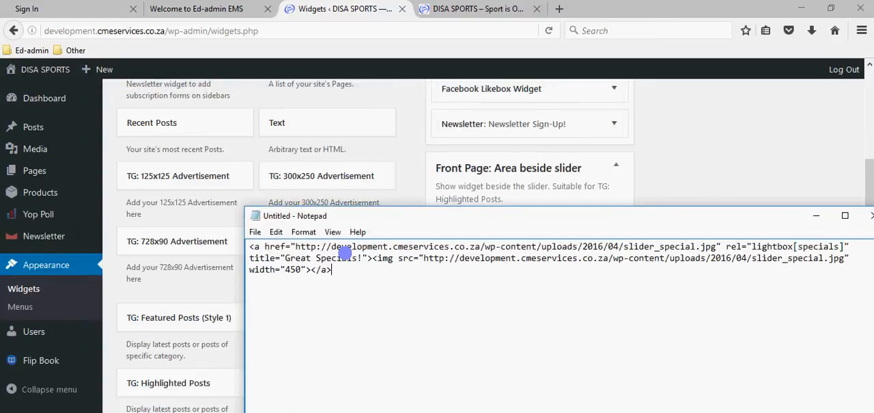
Save the Notepad document to the Desktop as advertisement_disawebsite.txt and close it
left_click(254, 231)
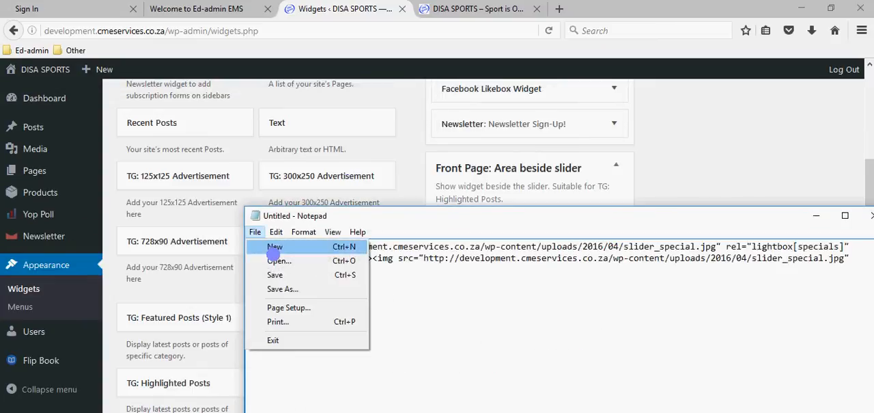
left_click(274, 273)
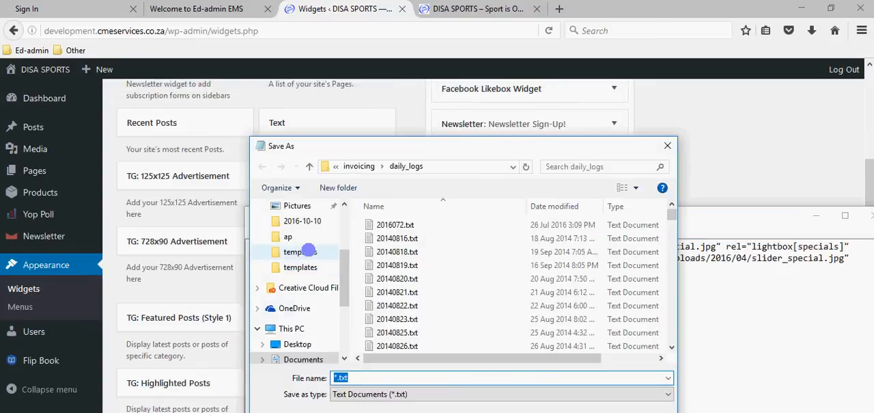
left_click(289, 344)
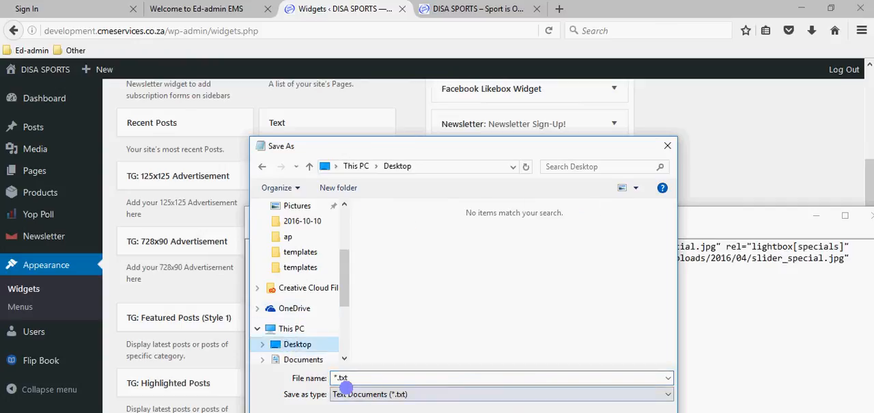
left_click(340, 377)
left_click(336, 377)
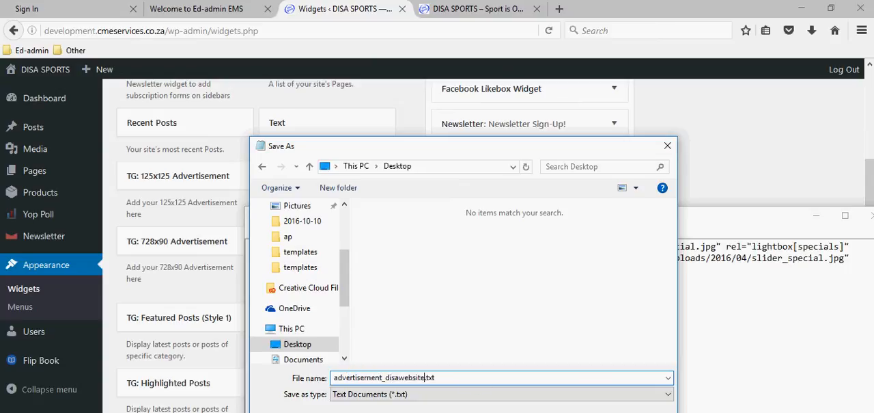
key("Return")
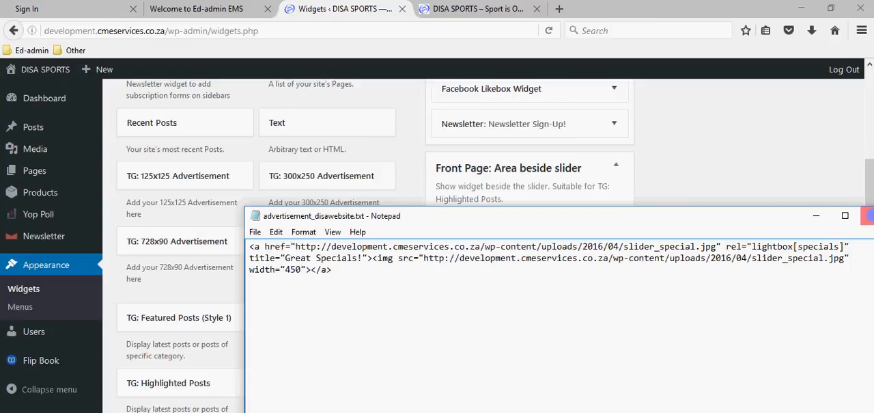
left_click(868, 216)
Open advertisement_disawebsite.txt from the desktop, select its full HTML code and return to the Text widget's content in the browser
left_click(831, 8)
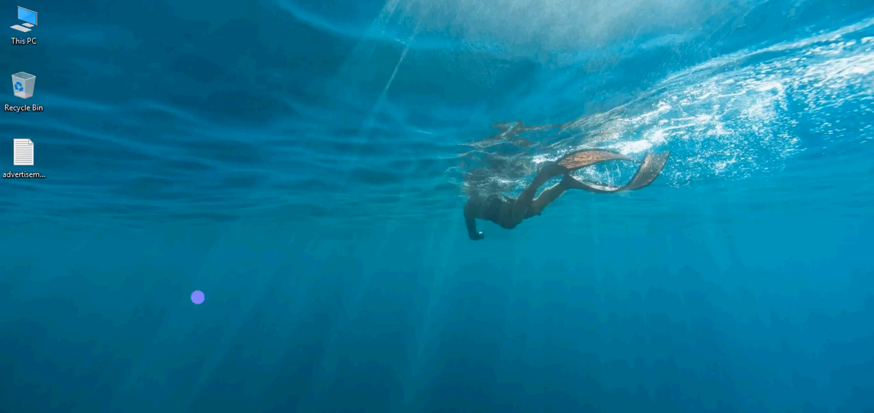
double_click(30, 160)
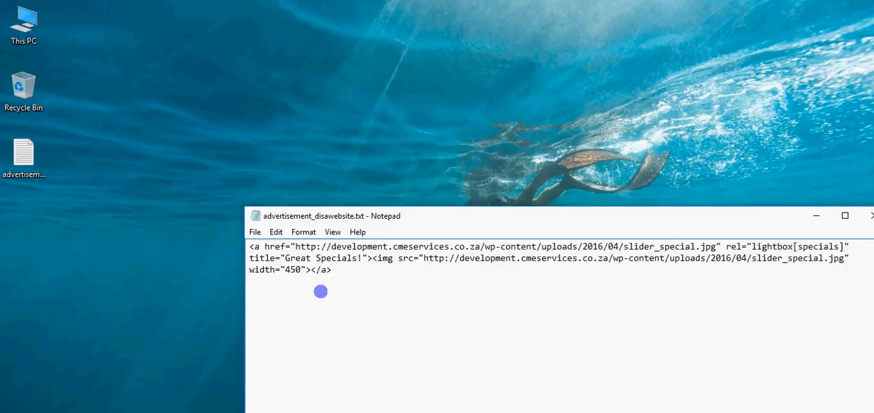
left_click_drag(332, 270, 250, 247)
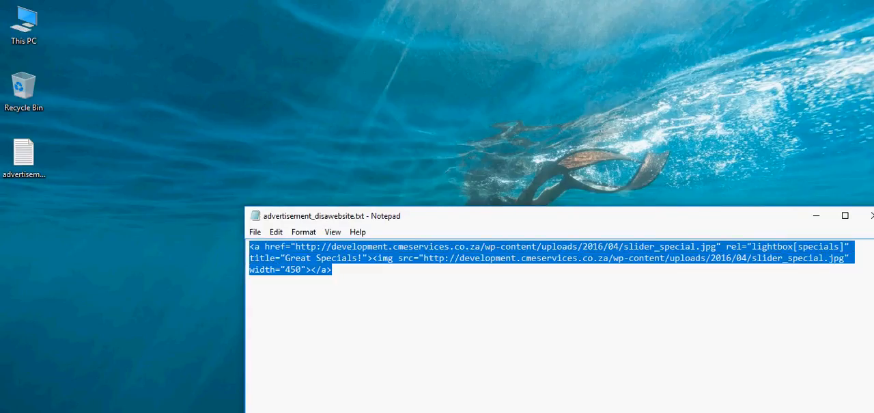
left_click(107, 412)
left_click(481, 402)
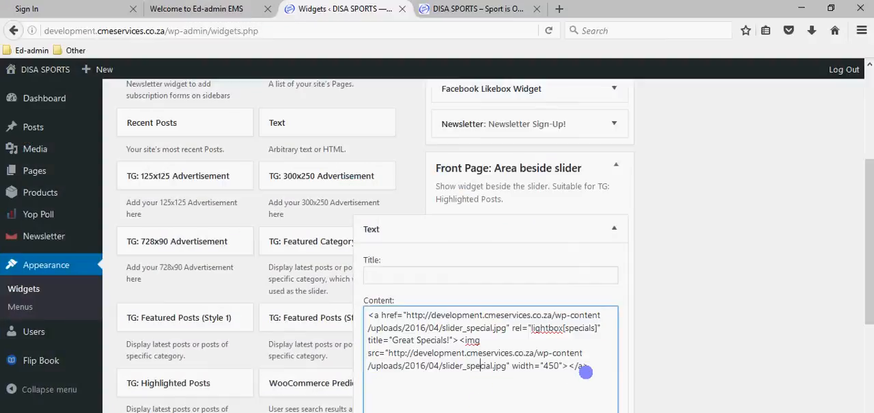
Delete all the HTML code from the Text widget's content and save the widget
left_click_drag(586, 371, 354, 314)
key("ctrl+c")
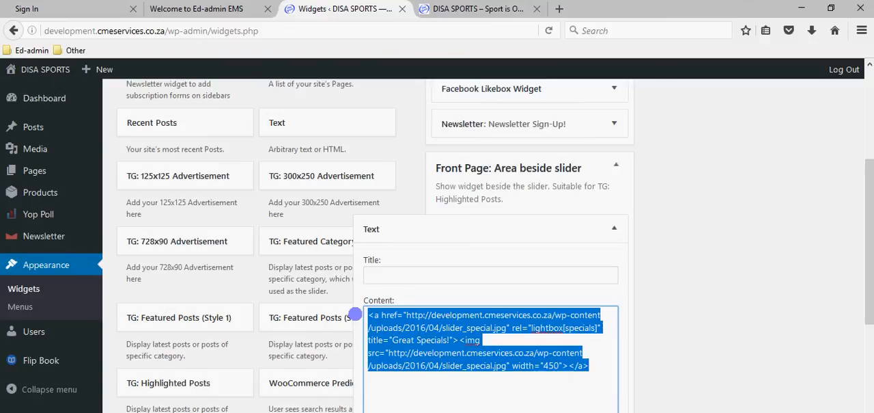
key("BackSpace")
scroll(354, 314, "down", 3)
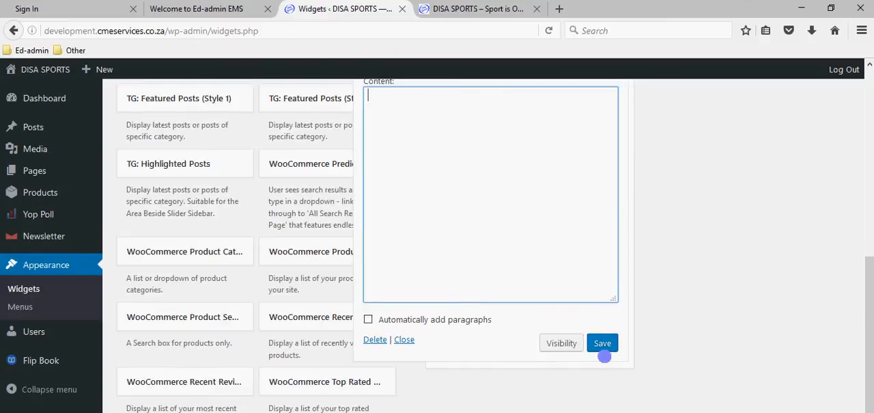
left_click(603, 343)
scroll(567, 314, "up", 2)
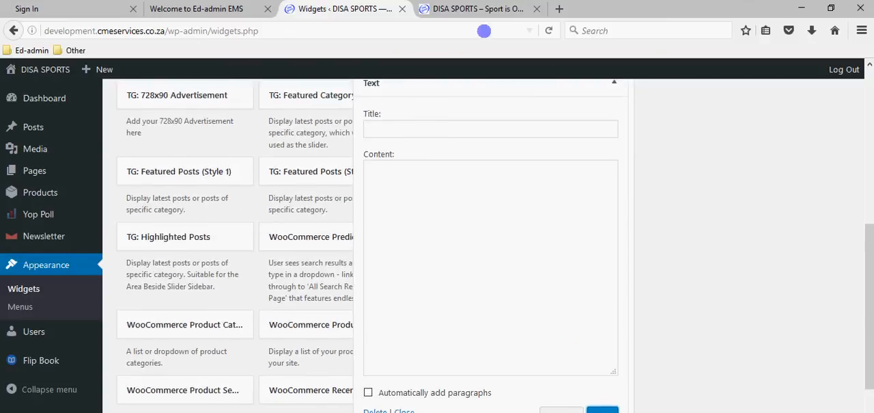
Reload the DISA SPORTS home page via its logo and check the area beside the slider
left_click(474, 9)
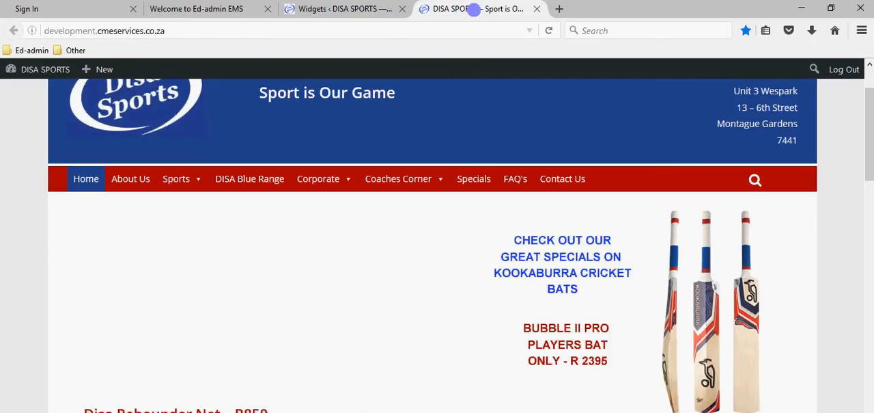
mouse_move(74, 68)
scroll(120, 120, "up", 2)
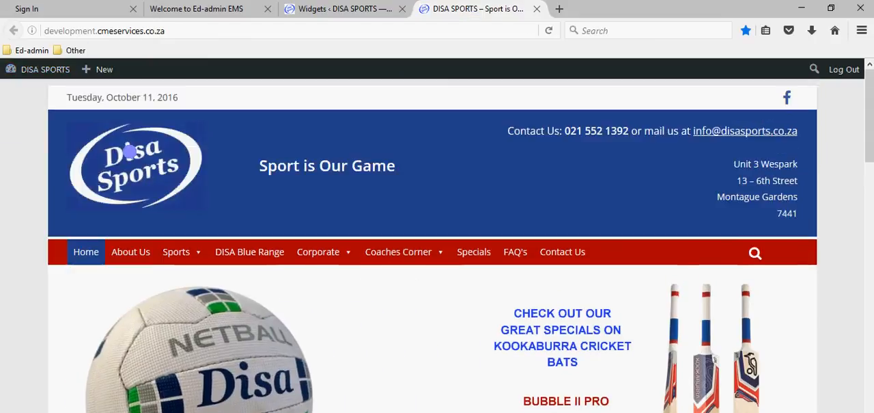
left_click(145, 177)
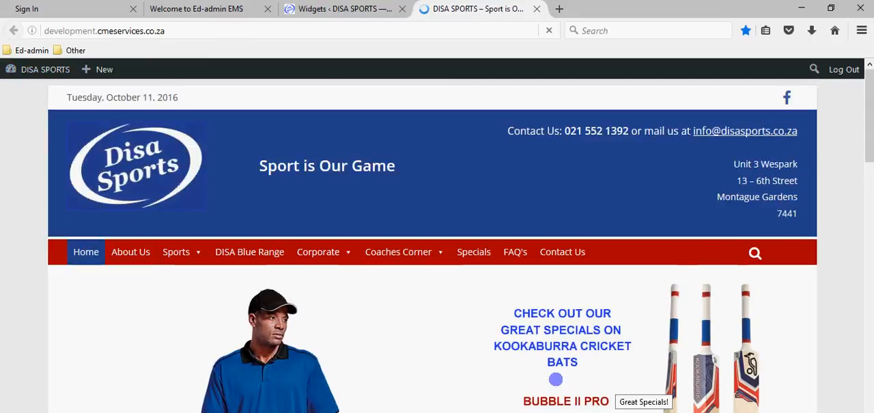
scroll(629, 371, "down", 2)
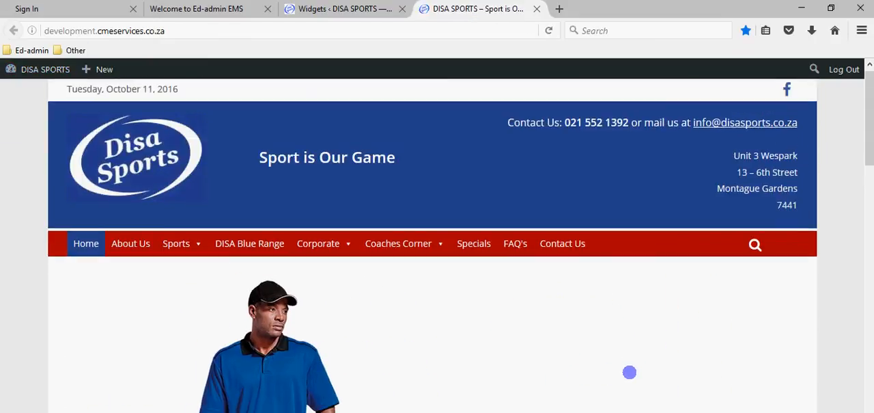
Paste the backed-up HTML code from advertisement_disawebsite.txt into the Text widget's empty content
left_click(307, 10)
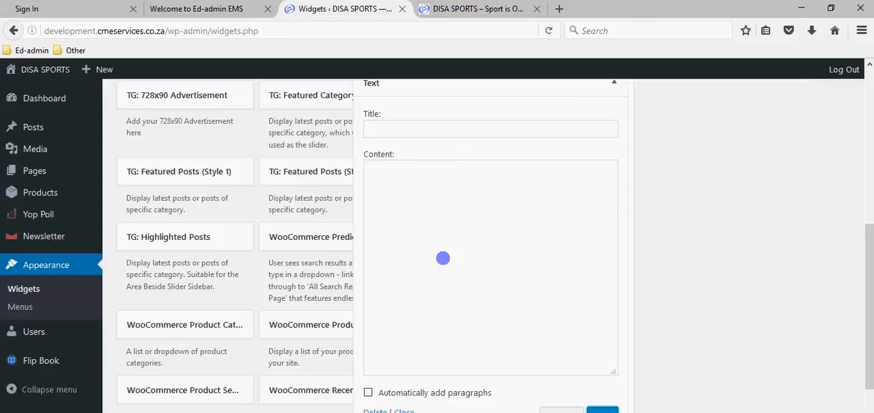
left_click(425, 201)
key("ctrl+v")
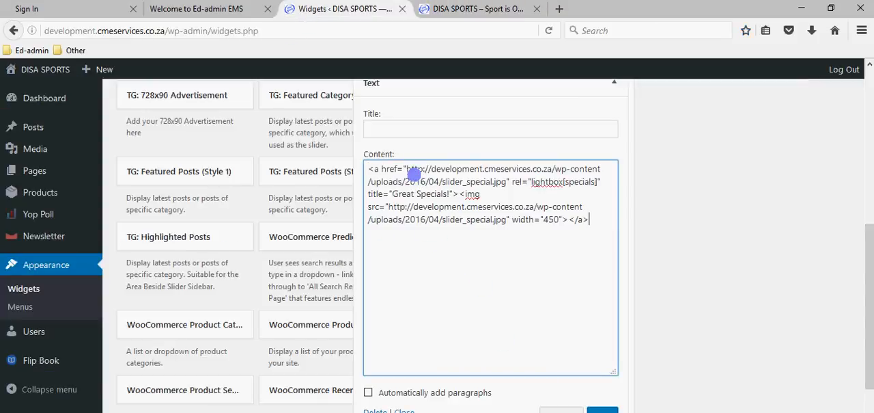
Examine the link URL, the "Great Specials!" title and the image source URL in the Text widget's code
left_click_drag(407, 162, 496, 183)
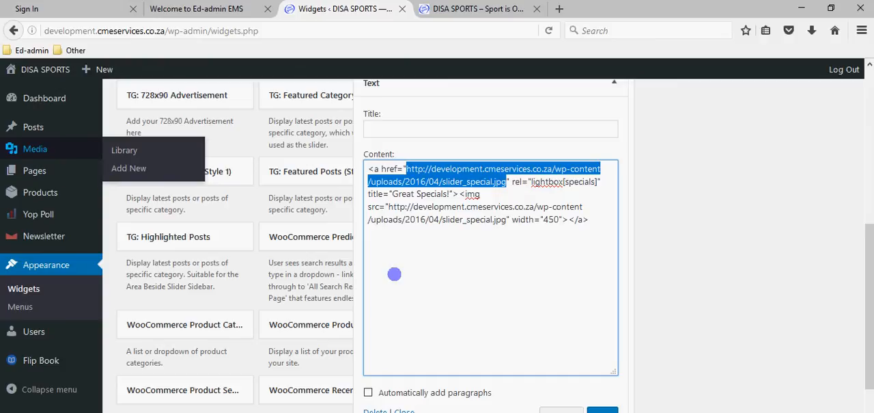
left_click(451, 283)
left_click_drag(393, 193, 449, 194)
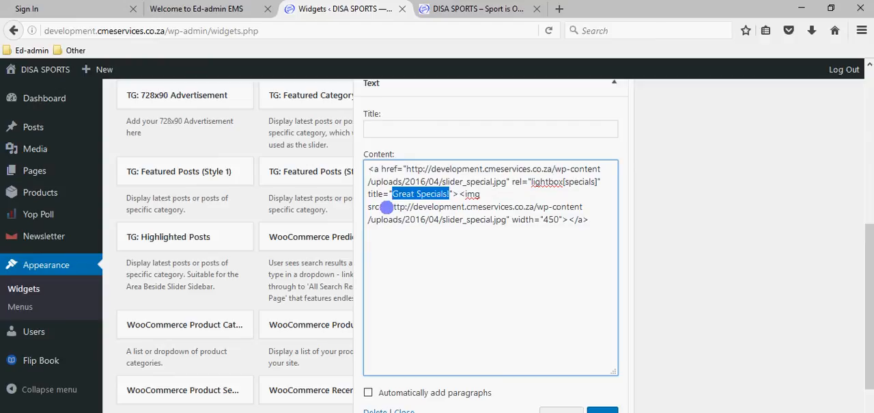
left_click_drag(387, 206, 503, 219)
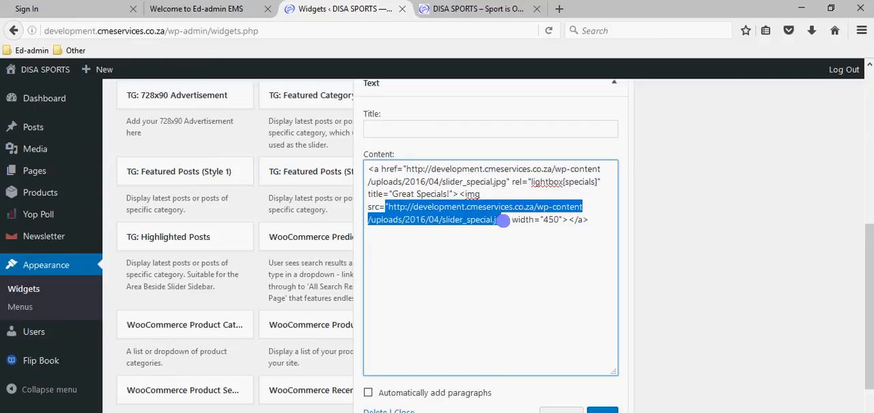
left_click(508, 220)
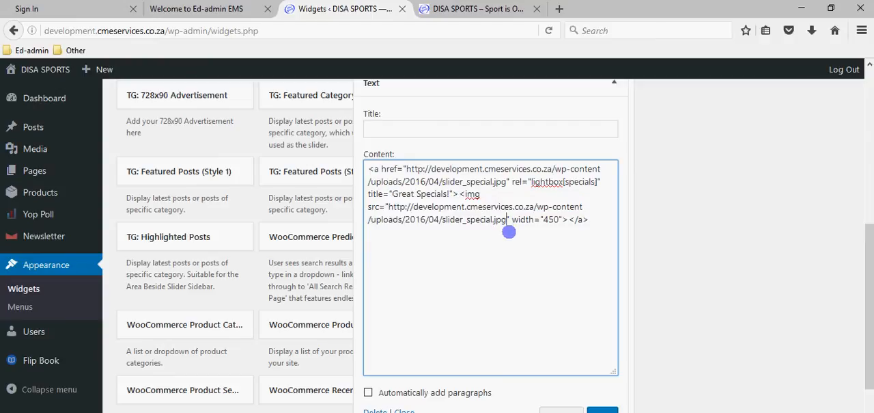
left_click_drag(505, 220, 396, 207)
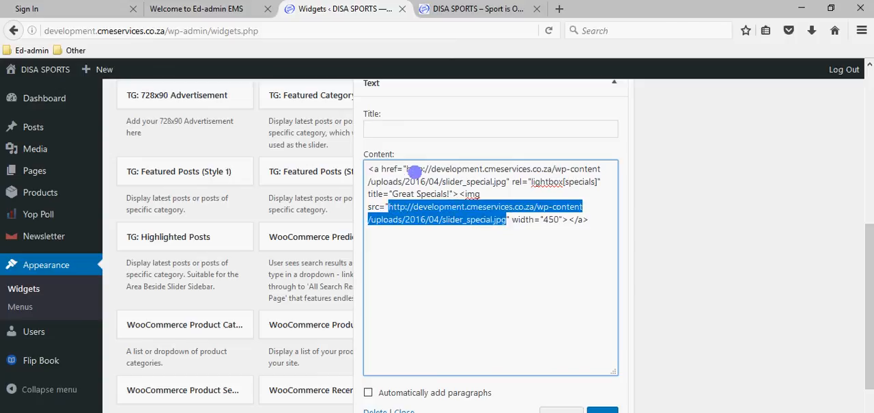
left_click(368, 169)
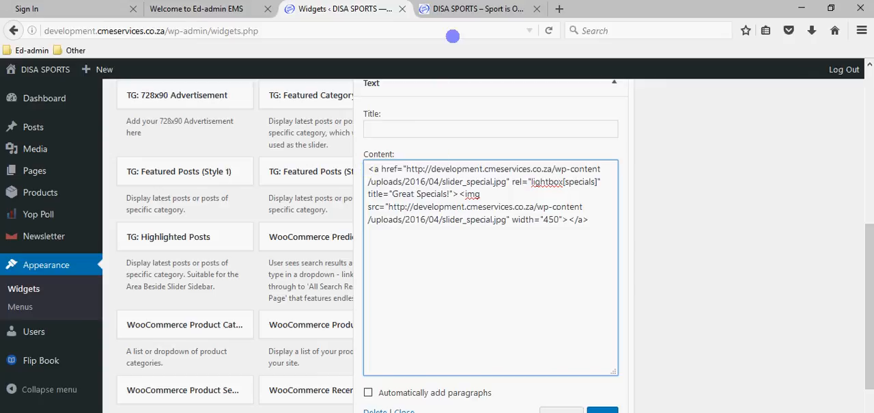
Save the Text widget and reload the DISA SPORTS home page to check the area beside the slider
left_click(458, 14)
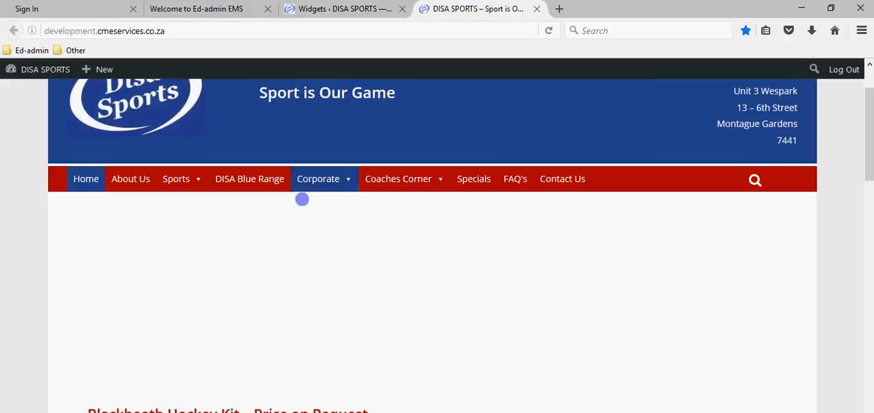
left_click(344, 8)
left_click(602, 410)
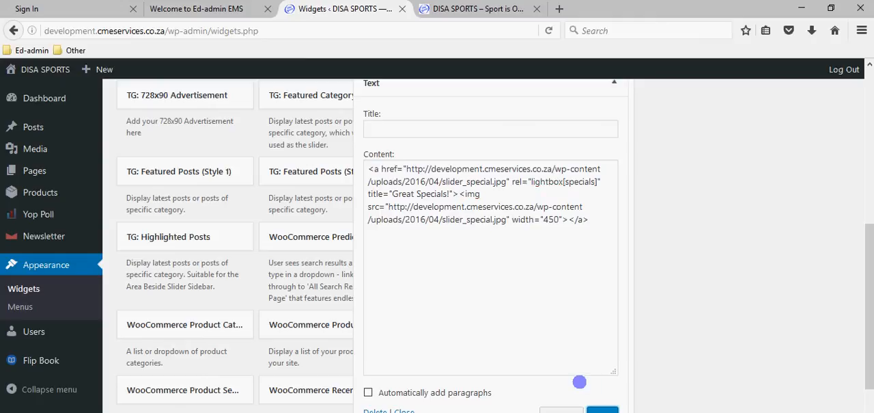
left_click(485, 8)
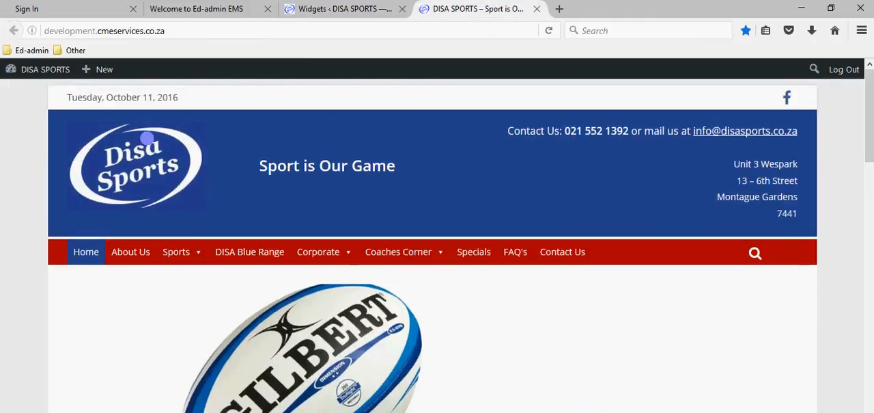
key("F5")
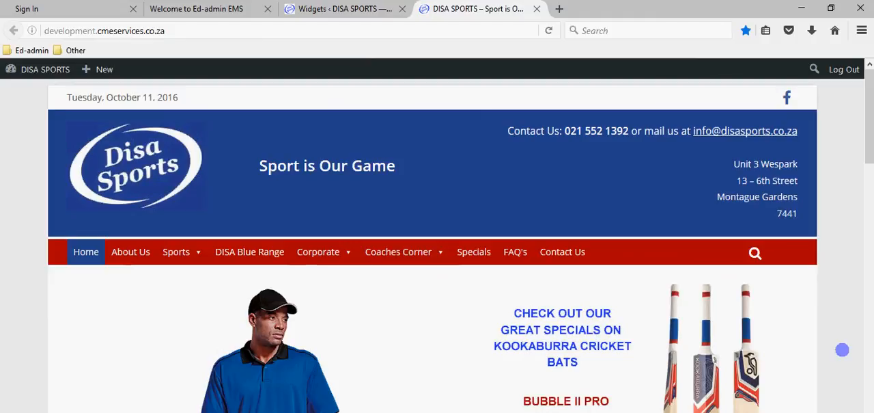
scroll(841, 346, "down", 2)
Review the opening link tag in the widget code, and view the home page's specials banner enlarged in its lightbox before closing it
left_click(322, 8)
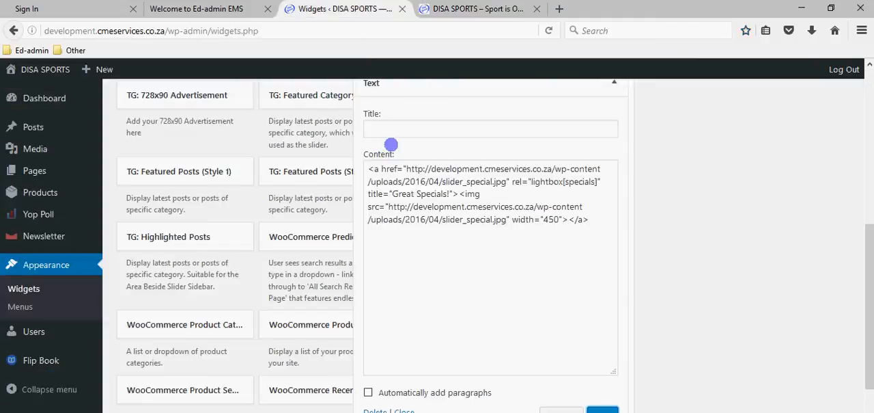
left_click(369, 169)
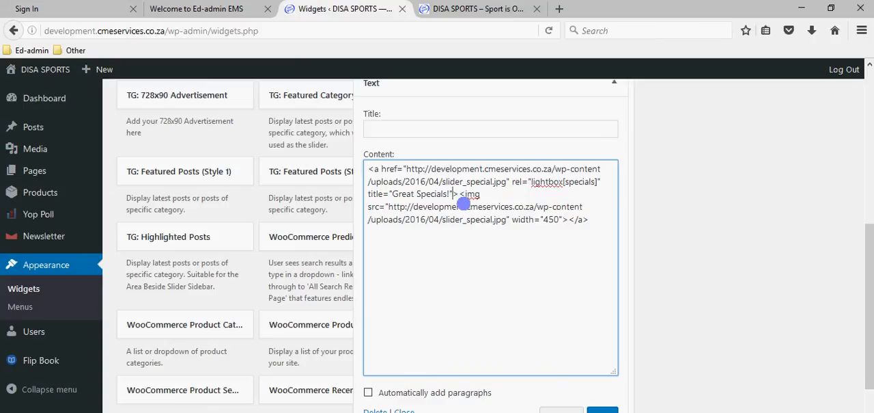
left_click(464, 193)
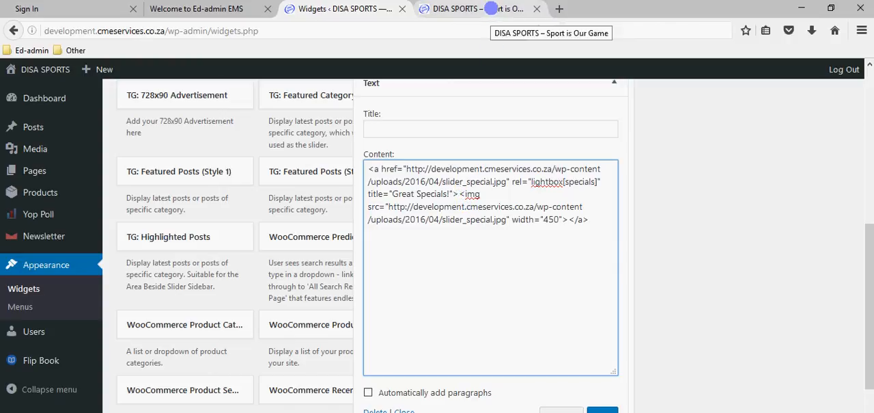
left_click(491, 9)
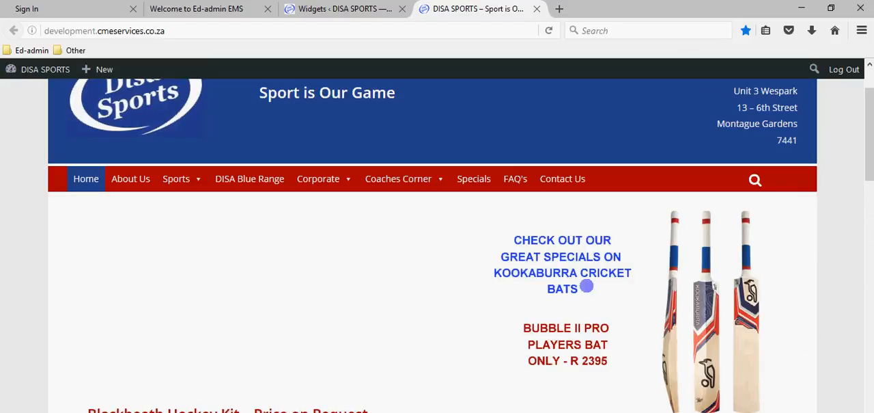
left_click(641, 322)
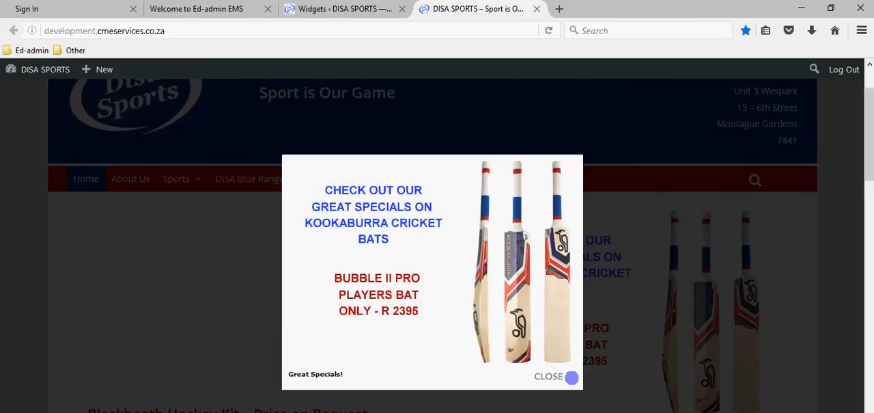
left_click(572, 377)
Examine the img tag with width 450, the opening link tag and the closing </a> tag, comparing them with the home page banner
left_click(371, 9)
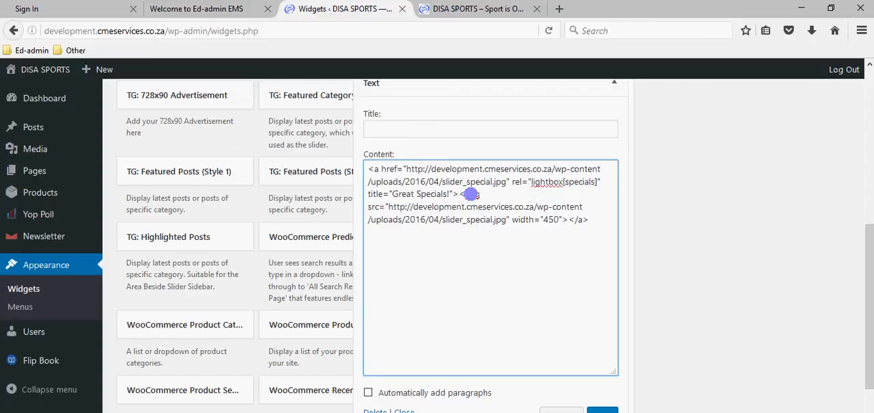
left_click_drag(459, 193, 589, 219)
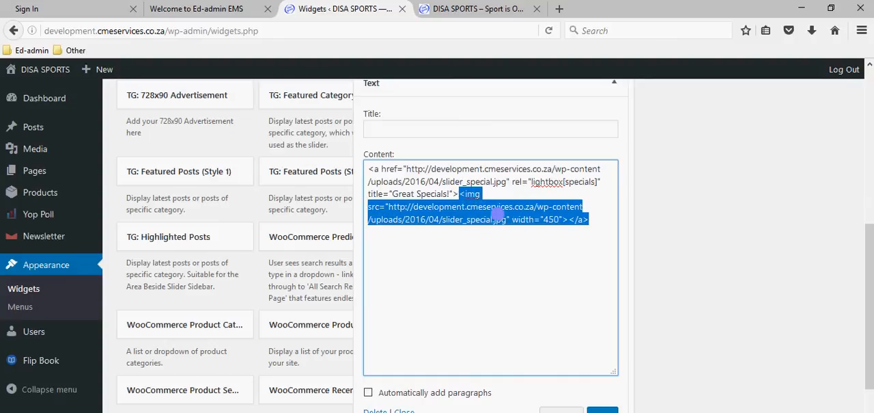
left_click(479, 10)
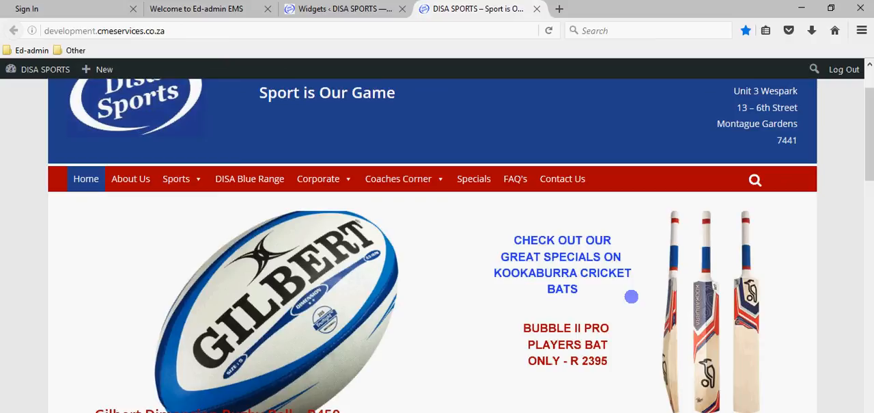
left_click(312, 8)
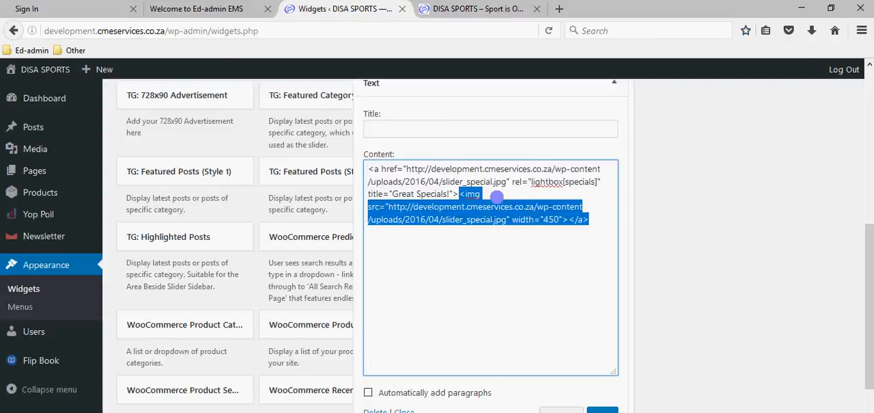
left_click(549, 220)
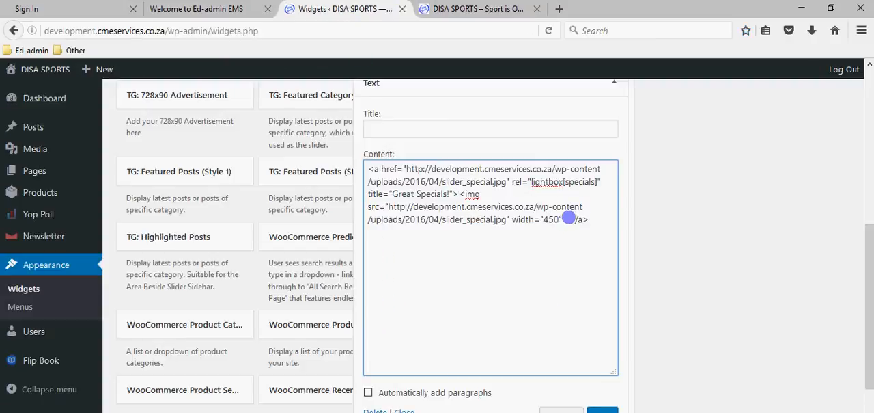
left_click_drag(569, 217, 585, 223)
left_click(591, 226)
left_click_drag(367, 168, 458, 195)
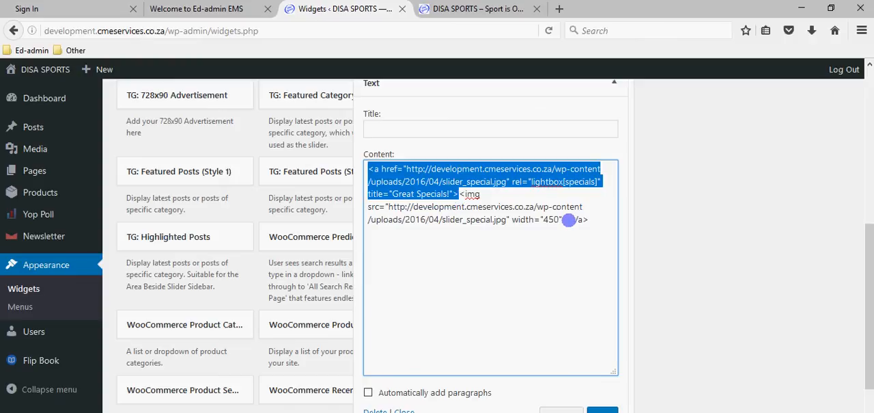
left_click_drag(568, 219, 591, 224)
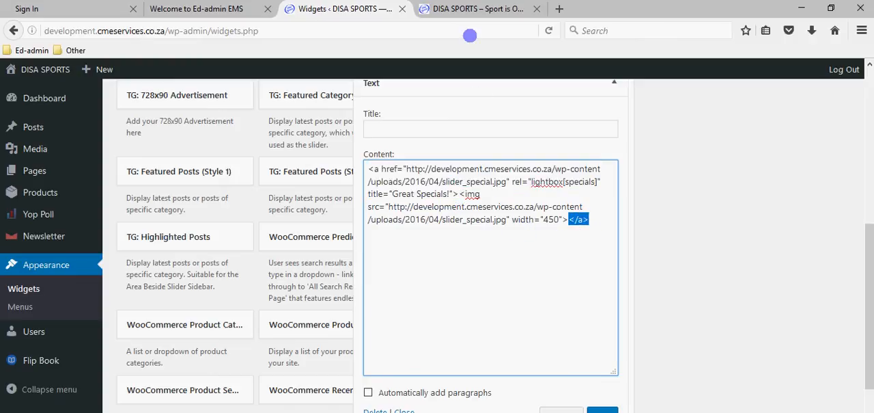
Open the specials banner on the home page in its lightbox and close it again
left_click(471, 9)
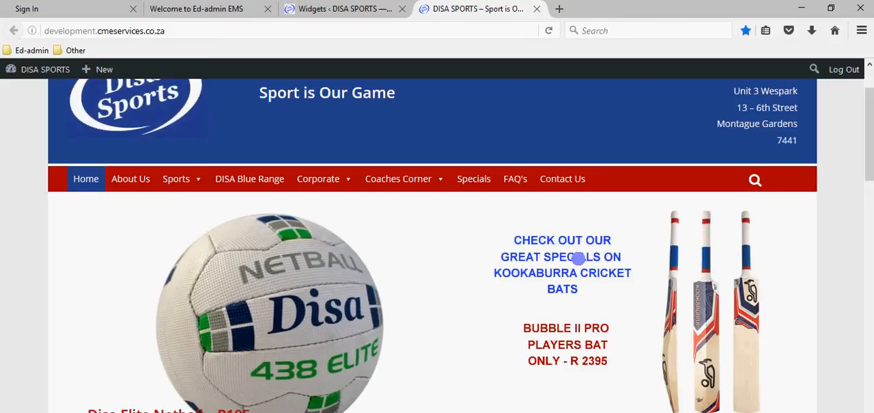
left_click(578, 258)
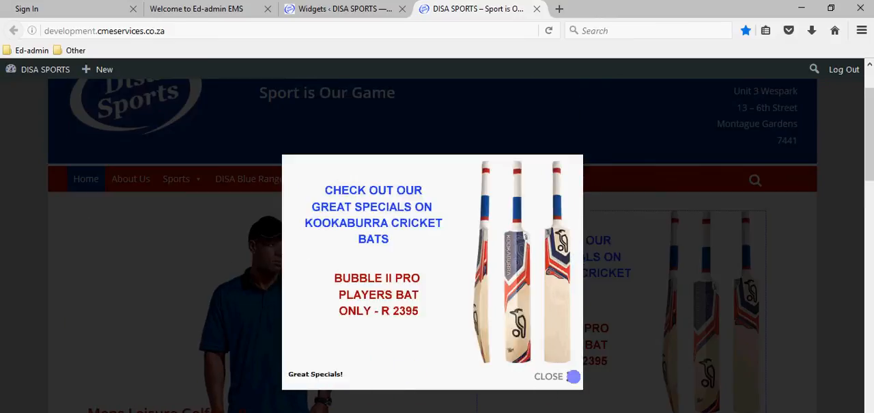
left_click(572, 376)
Return to the Text widget's content and select the slider_special.jpg URL inside the link's href
left_click(330, 8)
left_click(437, 287)
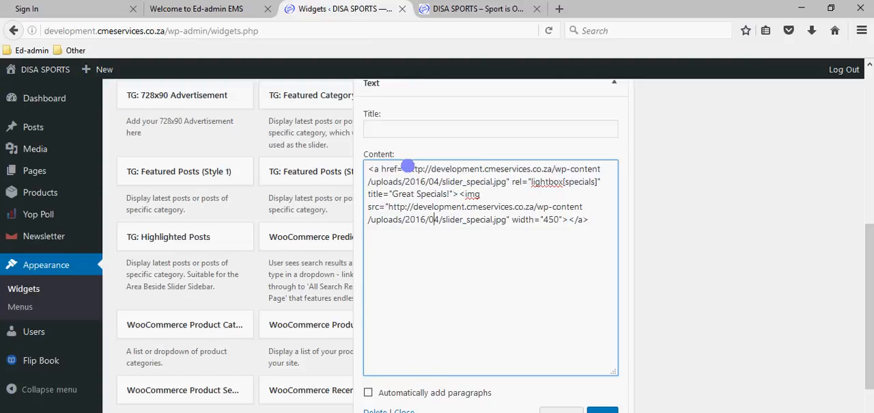
left_click_drag(406, 167, 511, 182)
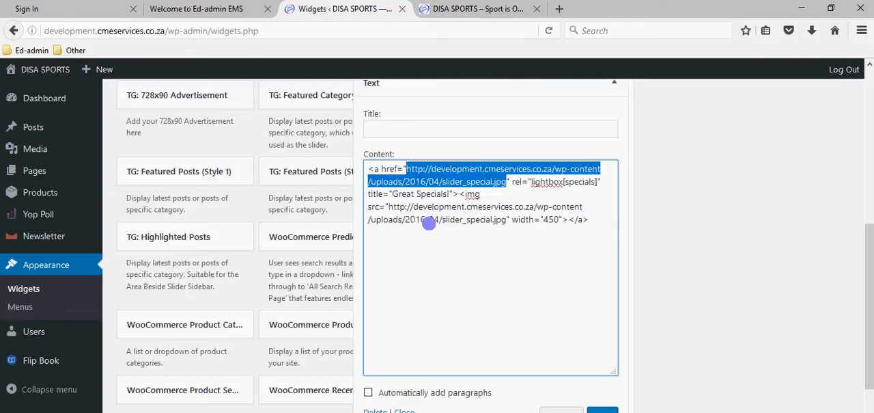
Examine the image source URL and the "Great Specials!" title text in the Text widget's code
left_click_drag(388, 204, 503, 214)
left_click(413, 193)
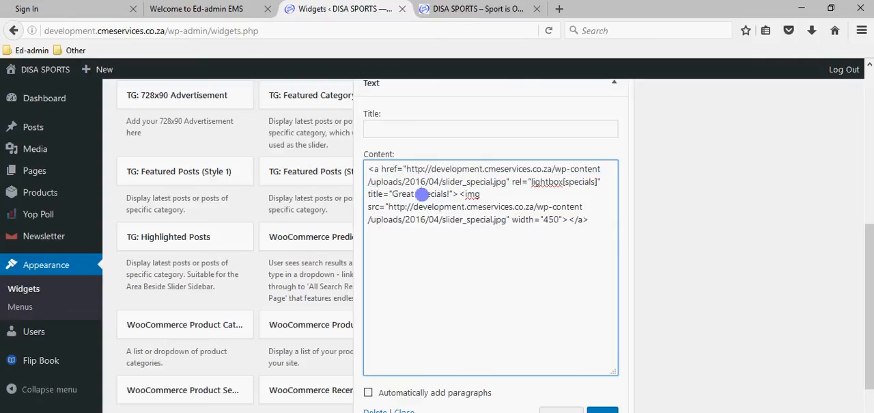
left_click_drag(394, 193, 451, 194)
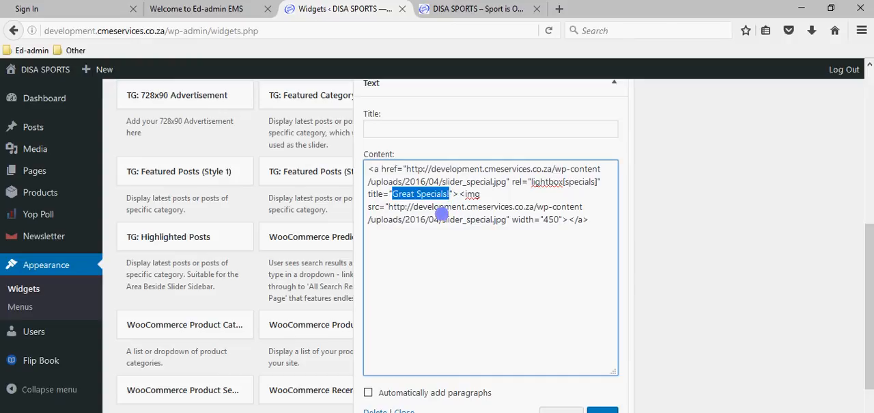
left_click(438, 219)
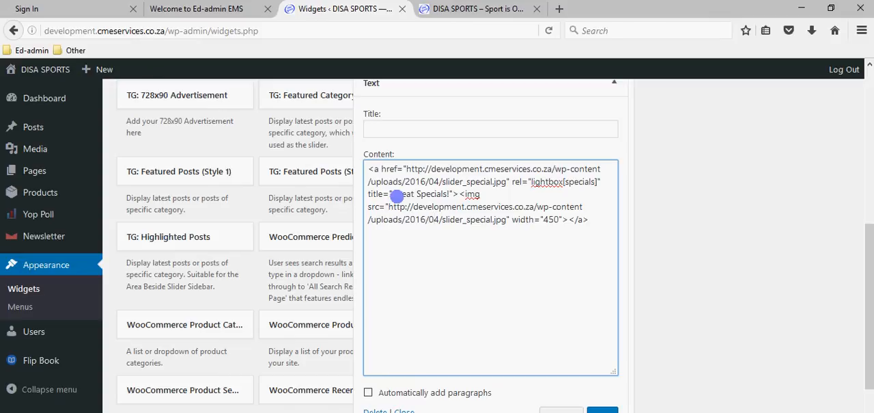
left_click_drag(391, 195, 436, 194)
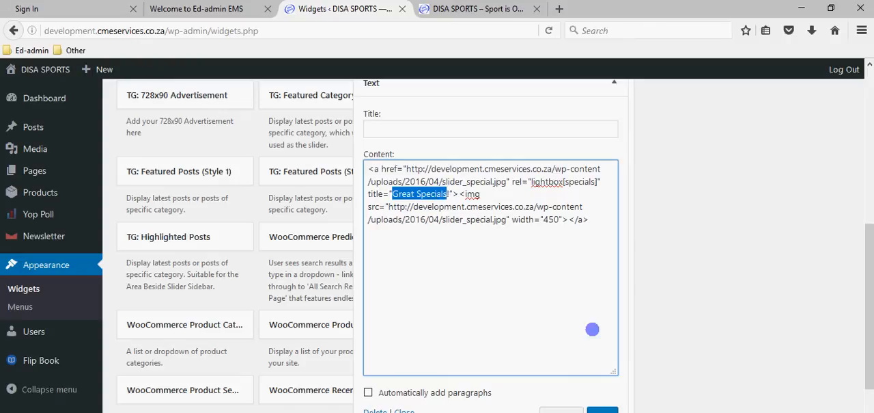
Comment out the Text widget's entire banner code by enclosing it in <!-- and -->, and save the widget
left_click_drag(593, 218, 367, 172)
left_click(368, 169)
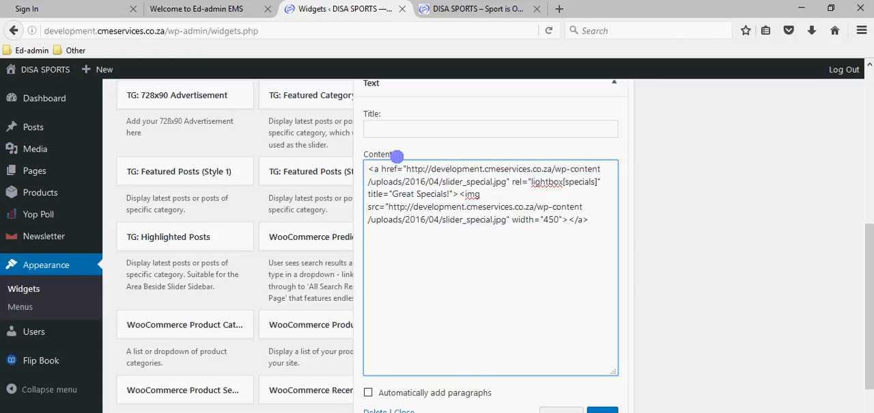
type("<!--")
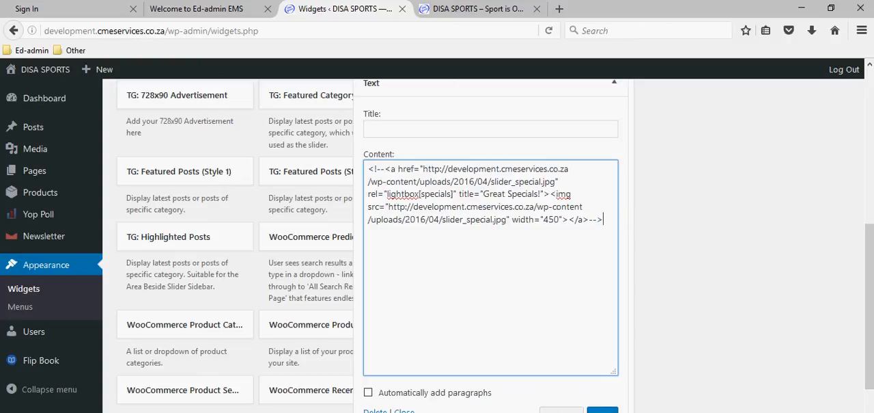
left_click(604, 410)
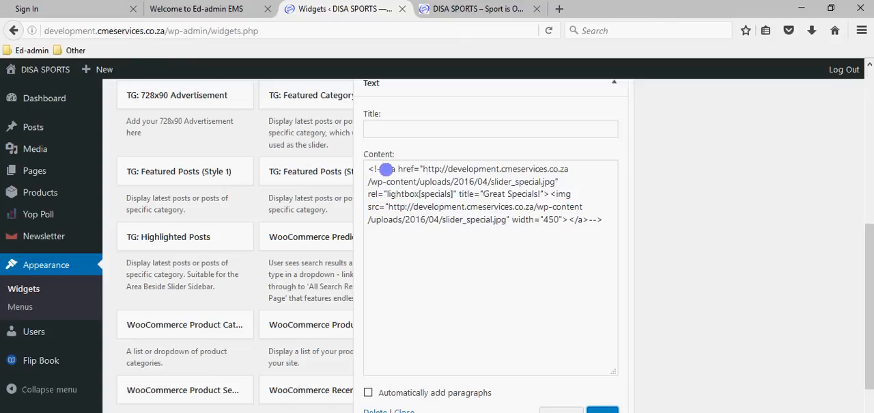
Review the opening and closing comment markers in the code, then reload the home page and check the area beside the slider
left_click(378, 168)
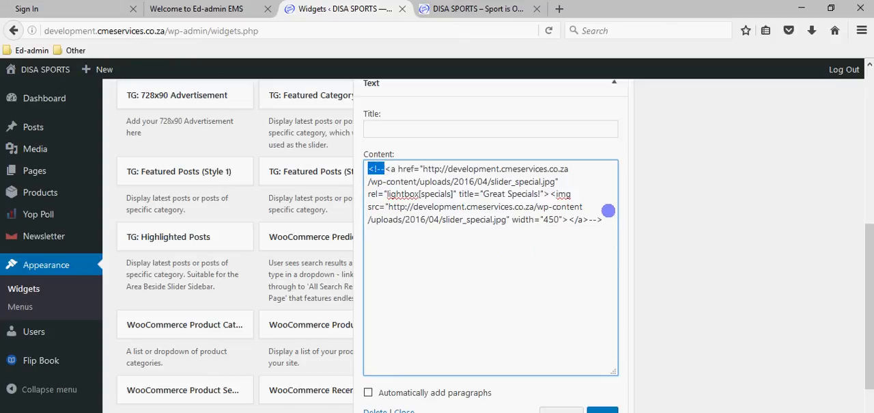
left_click_drag(604, 219, 596, 223)
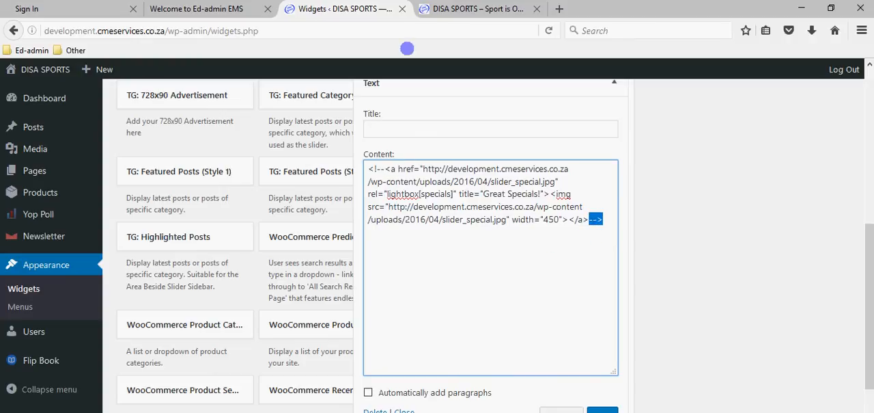
left_click(462, 8)
key("F5")
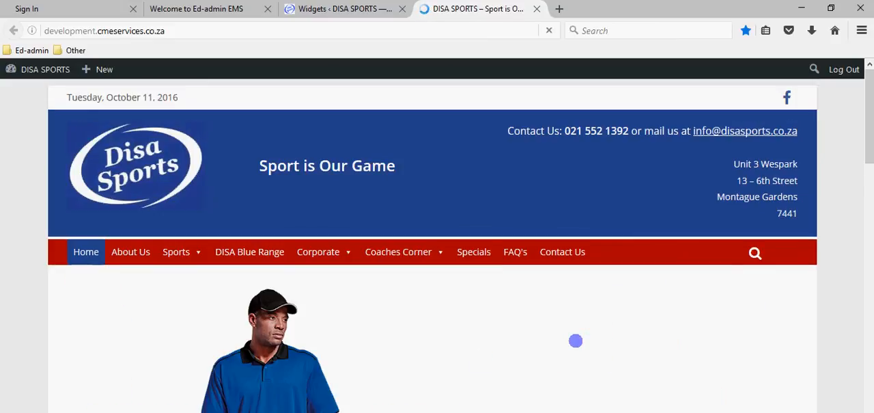
scroll(576, 340, "down", 5)
scroll(634, 249, "up", 3)
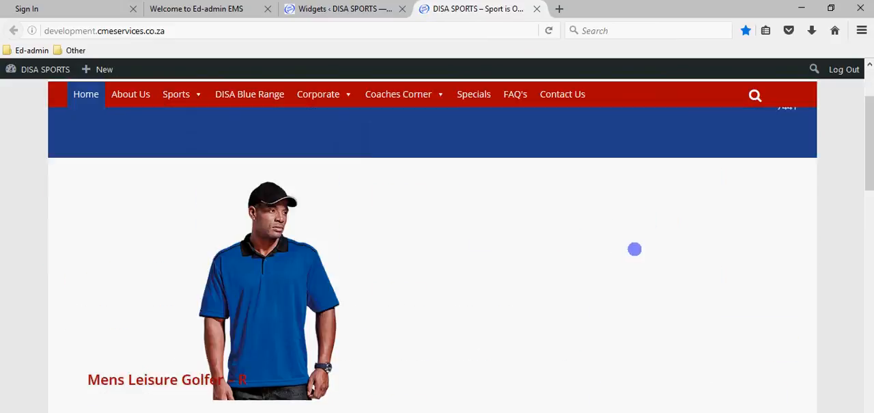
scroll(634, 248, "up", 3)
Collapse the Text widget and the Front Page: Area beside slider section on the Widgets page, and return to the home page
left_click(313, 9)
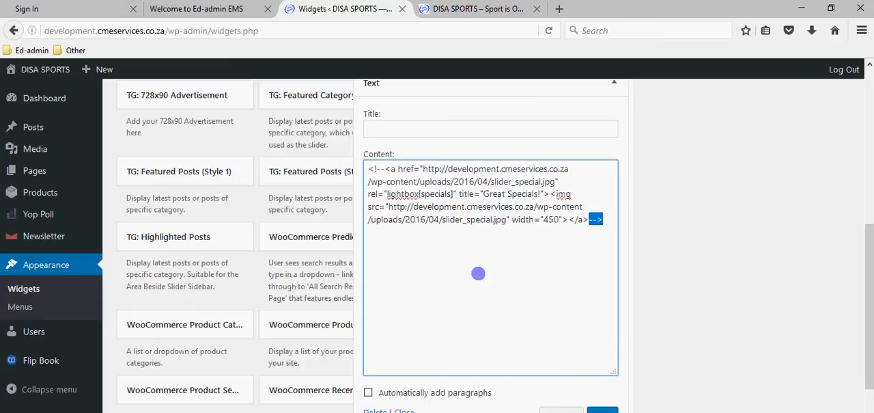
scroll(601, 171, "up", 2)
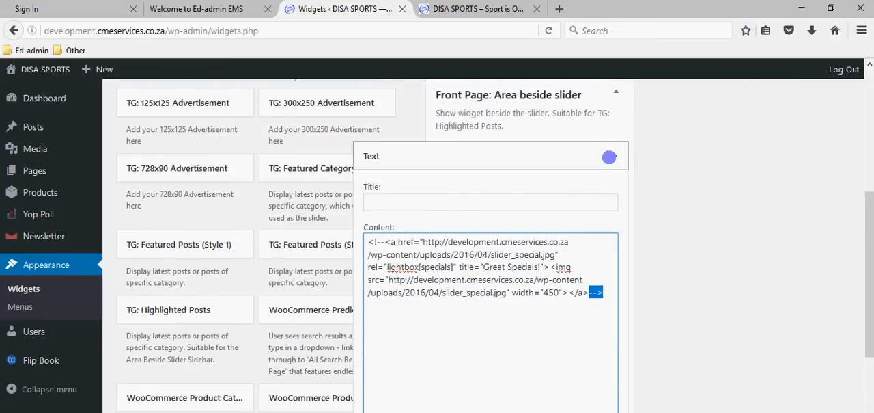
left_click(615, 155)
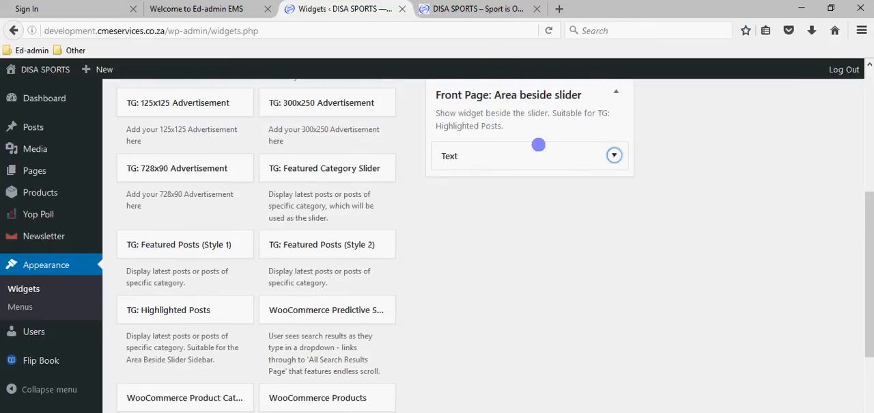
scroll(615, 152, "up", 2)
left_click(616, 165)
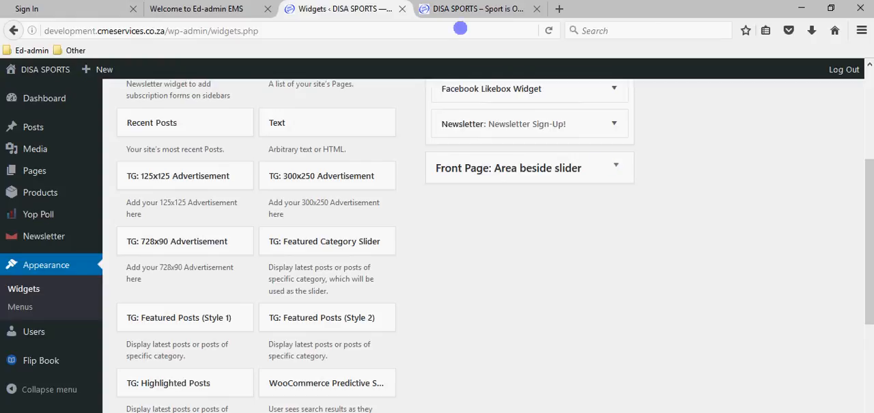
left_click(431, 9)
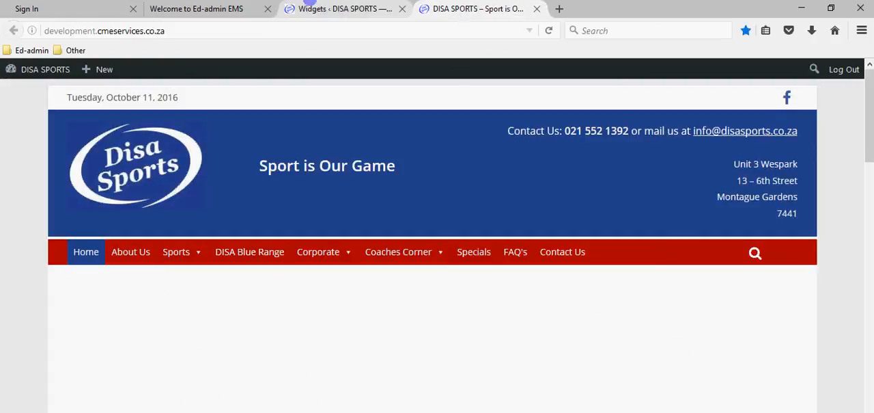